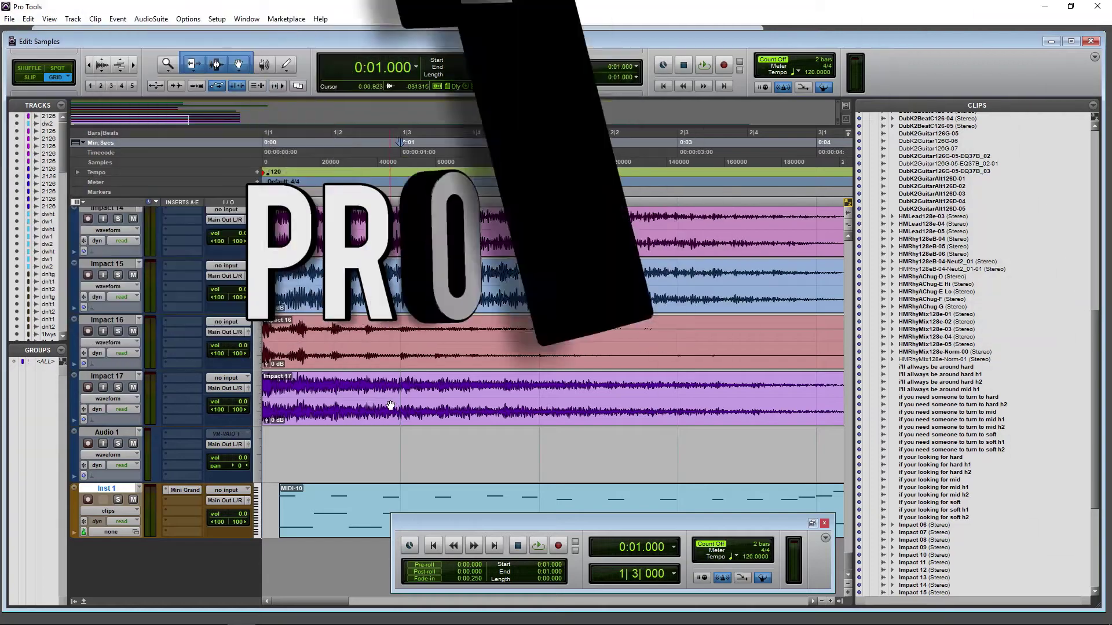
Open the bx_boom AudioSuite processor, move its window higher, then close it.
click(152, 19)
mouse_move(213, 23)
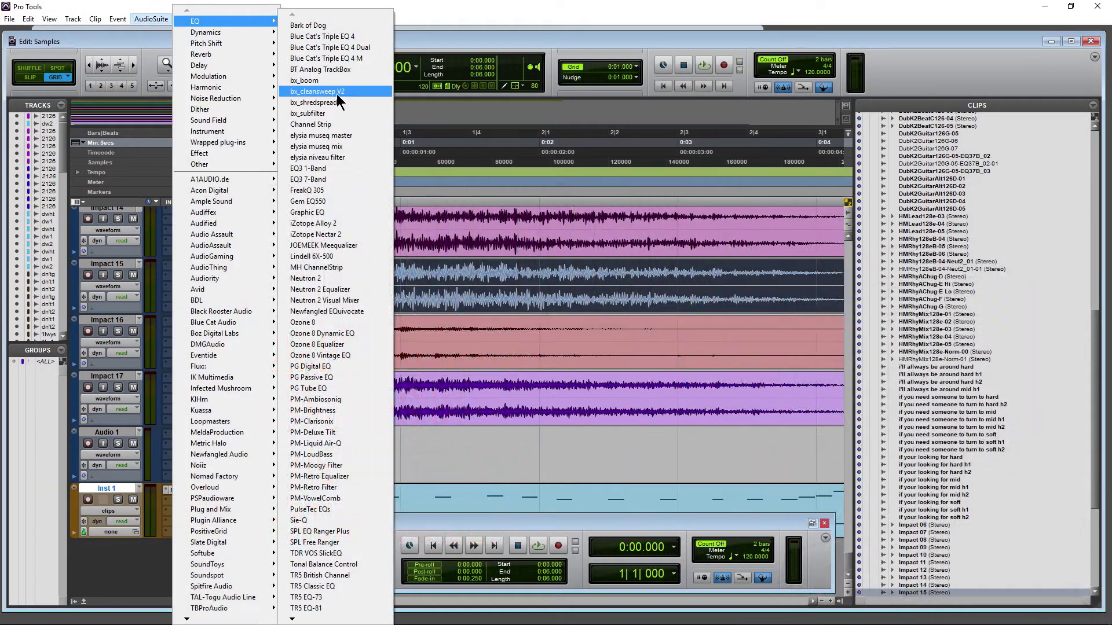
click(336, 81)
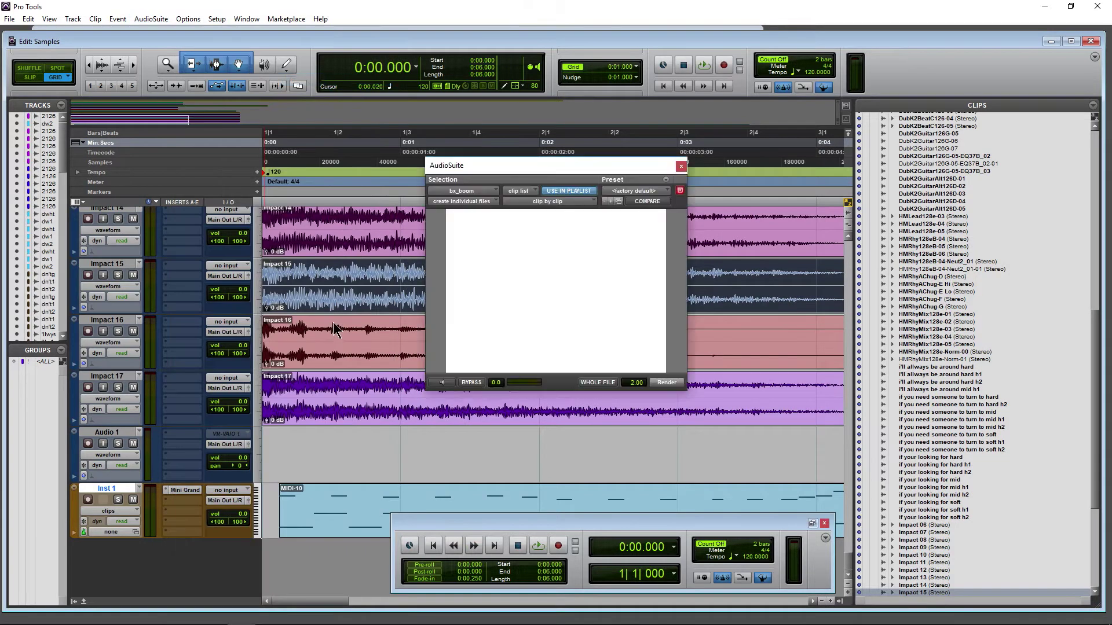
drag(509, 169, 512, 111)
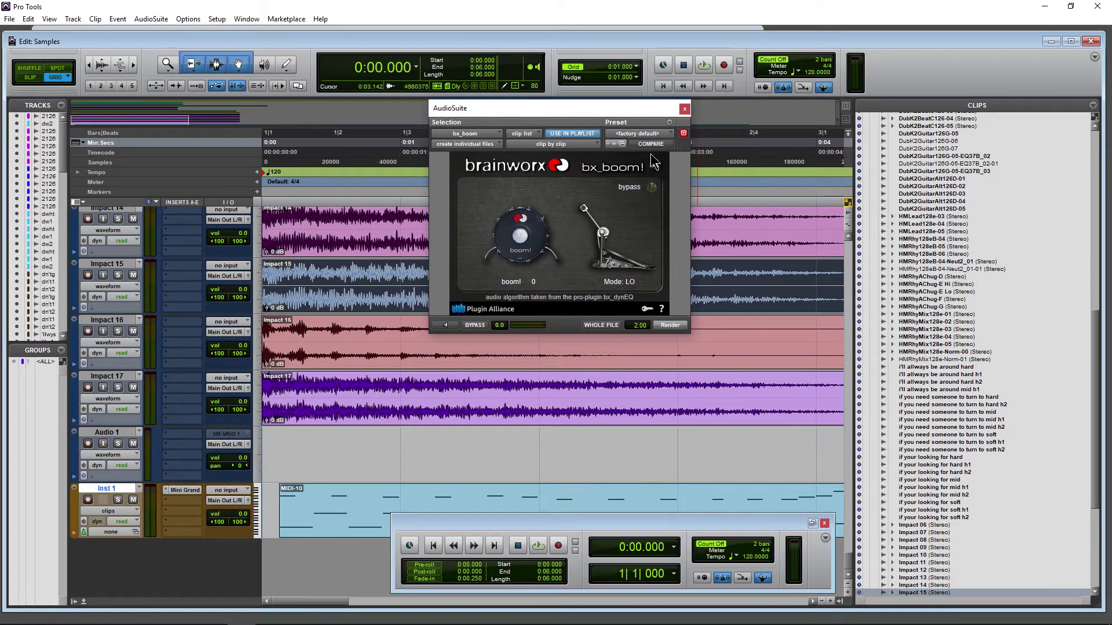
click(685, 109)
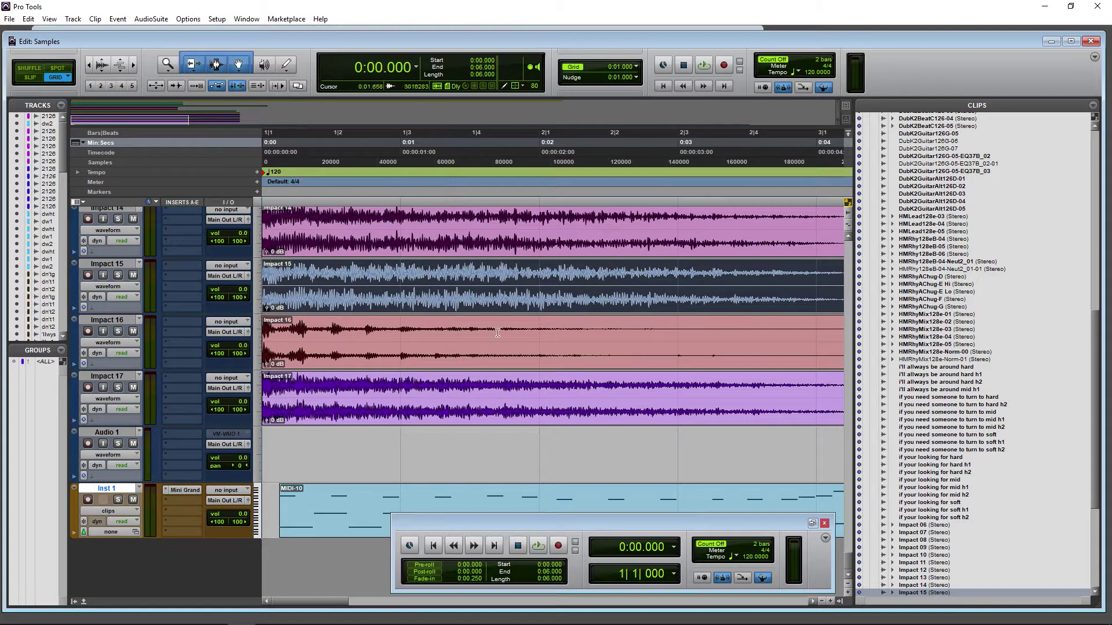
Audition 'i'll allways be around mid h1', then select and audition 'if your looking for soft'.
scroll(915, 280, down, 1)
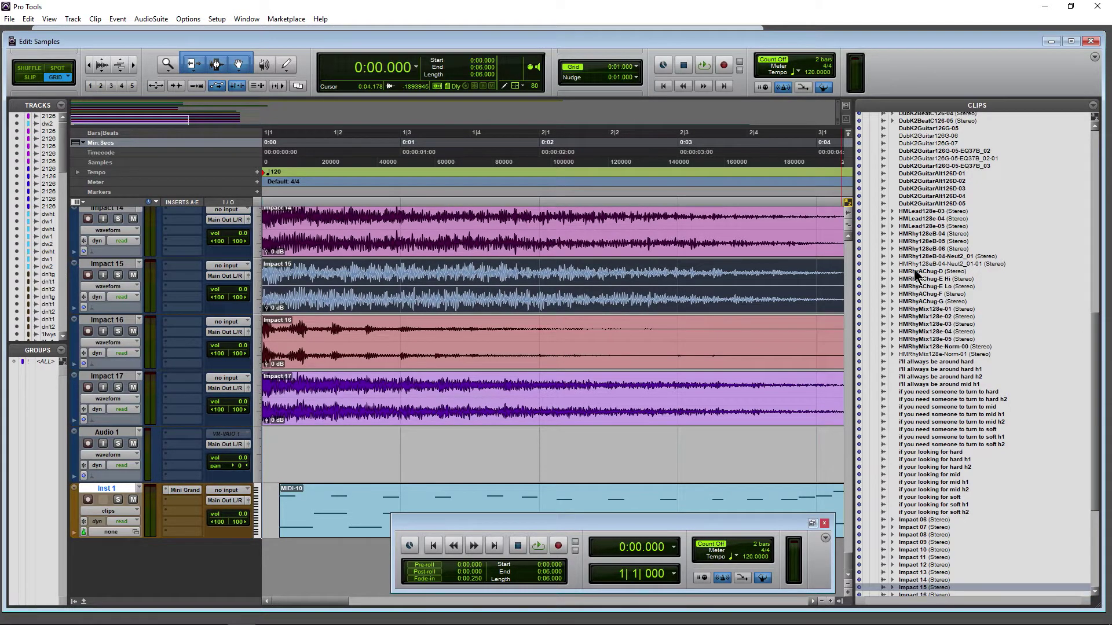
scroll(923, 308, down, 5)
scroll(925, 311, up, 6)
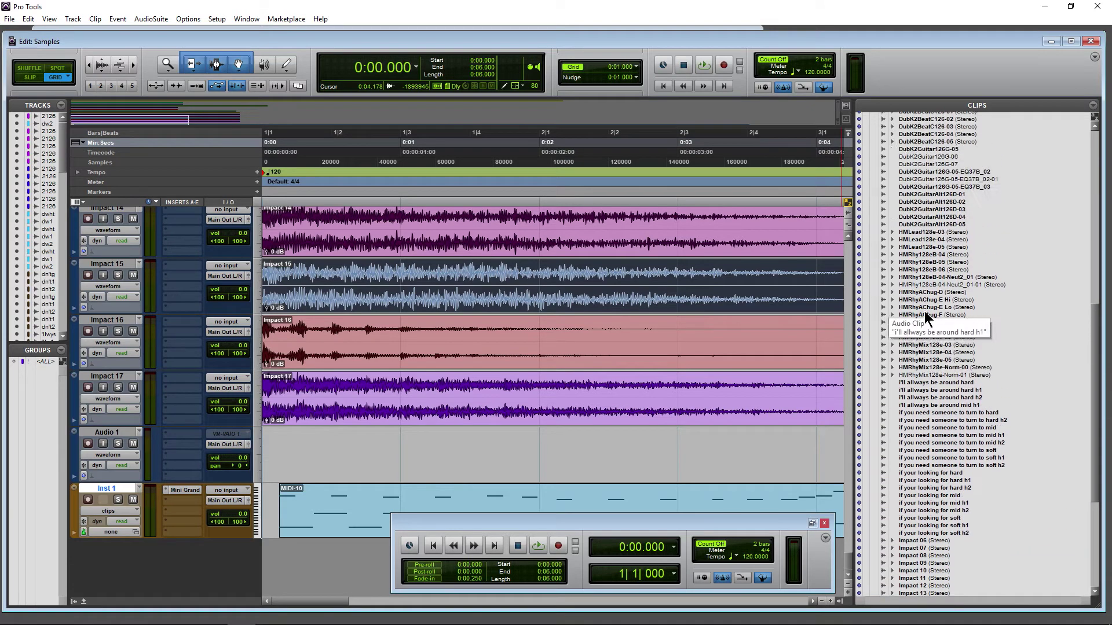
scroll(924, 311, up, 3)
scroll(924, 311, down, 5)
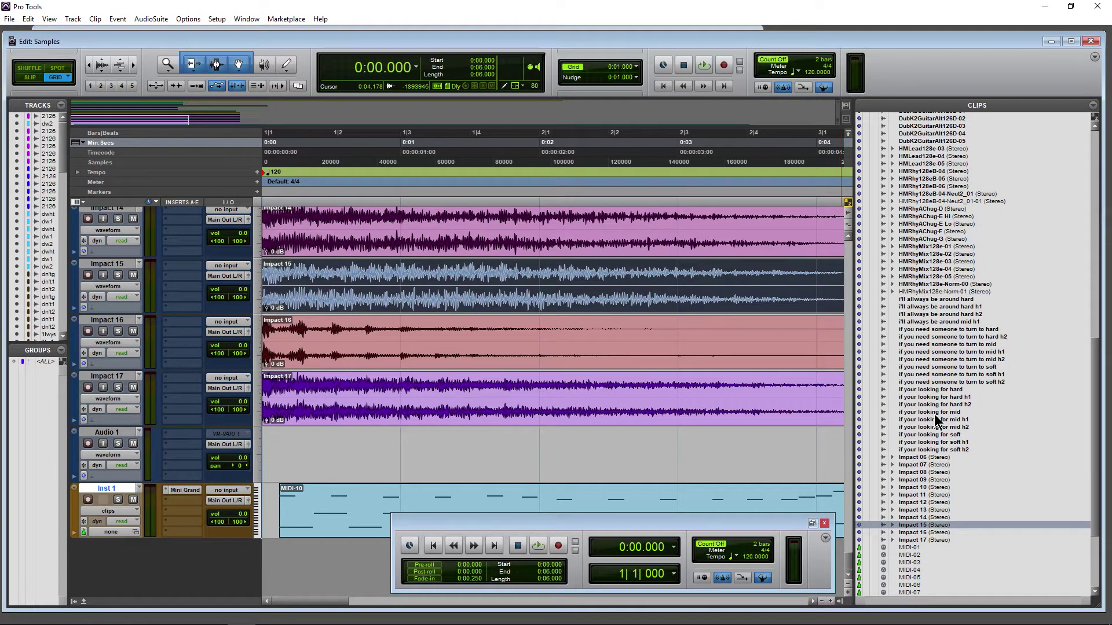
alt+click(934, 322)
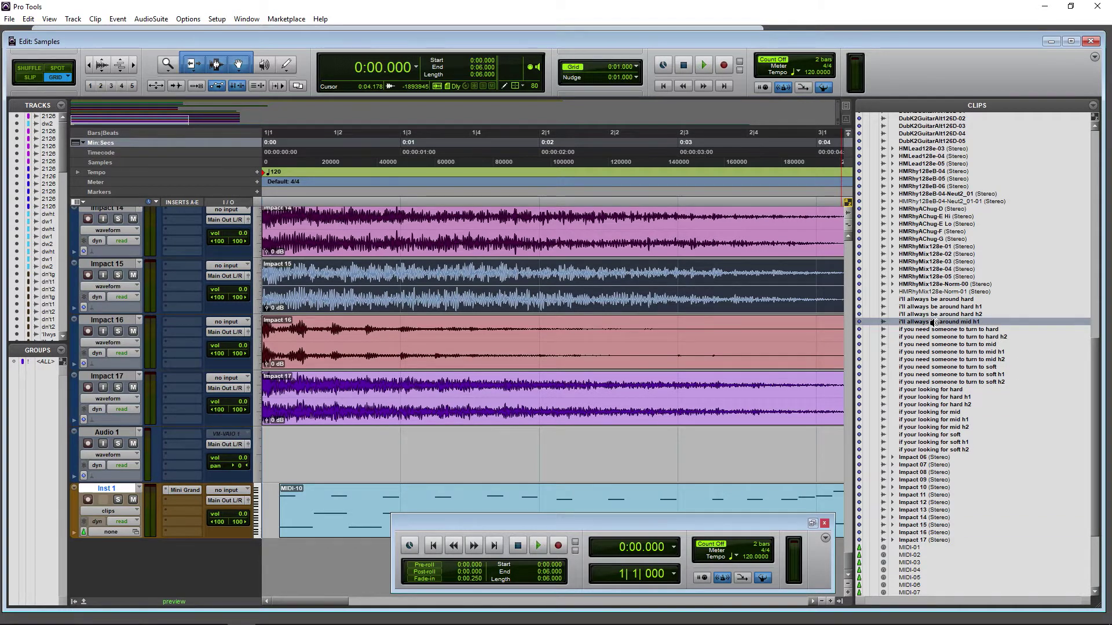
scroll(934, 323, down, 2)
click(939, 388)
alt+click(938, 388)
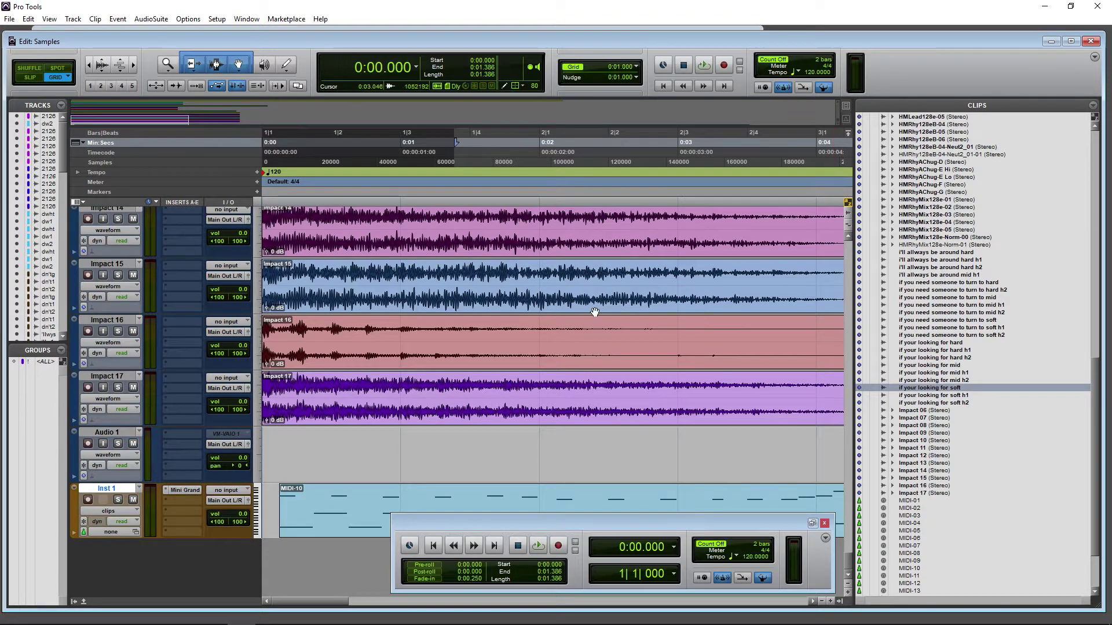
Open the EQ3 7-Band processor from the AudioSuite EQ category.
click(150, 19)
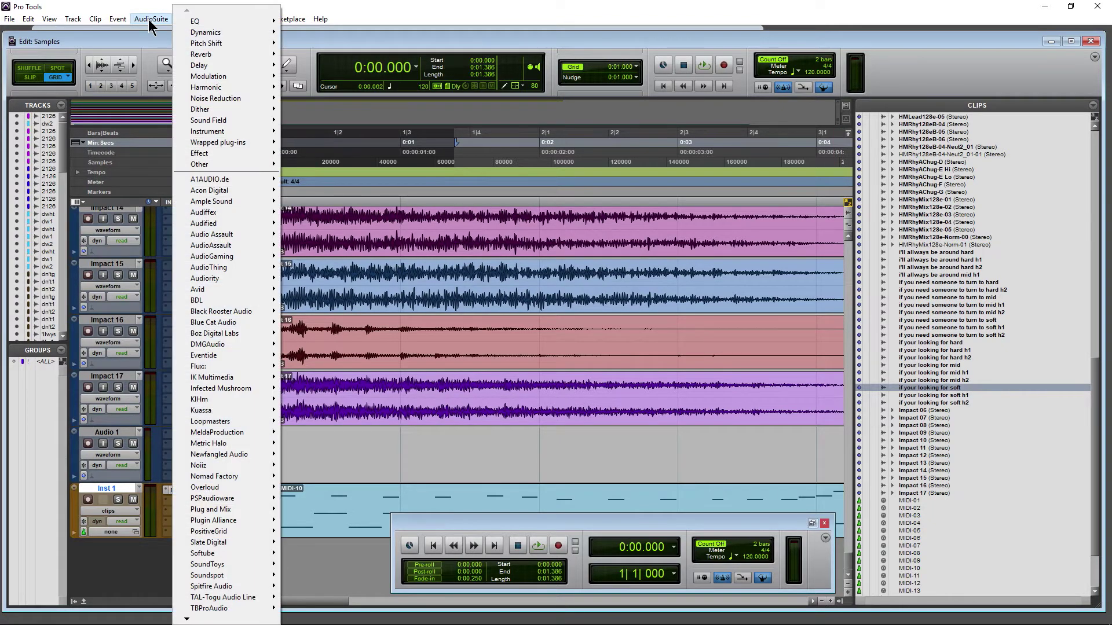
mouse_move(234, 24)
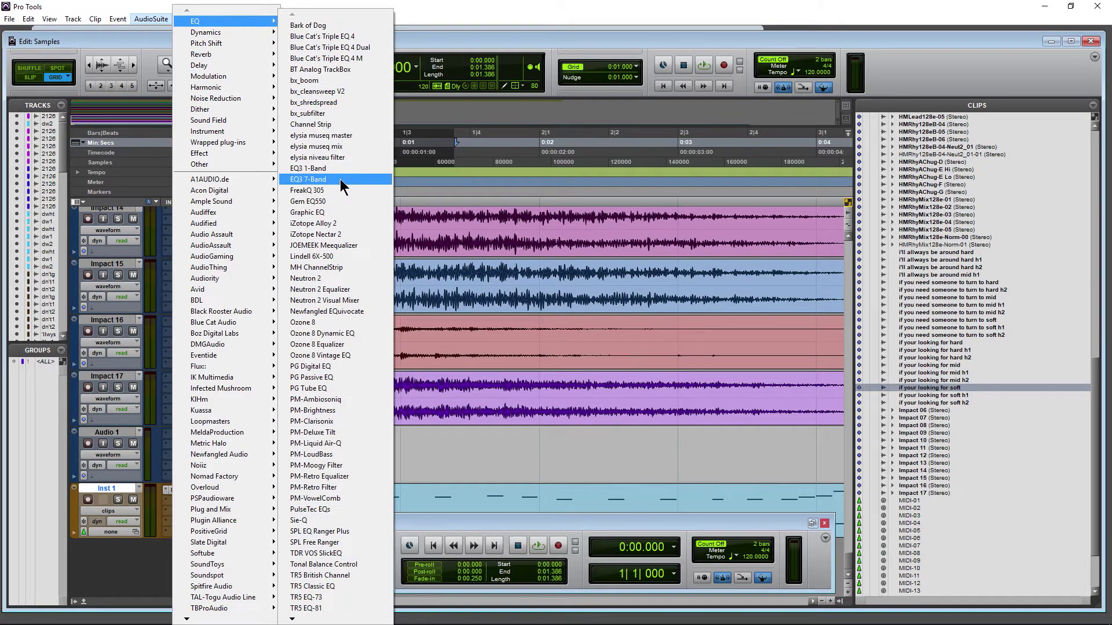
click(340, 179)
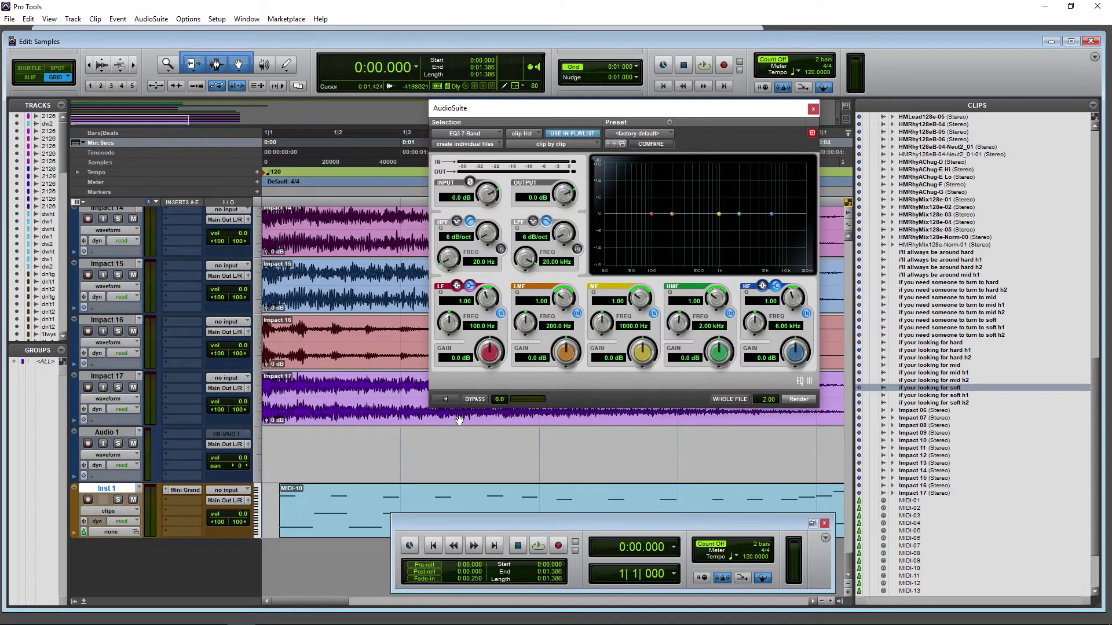
Preview at -8.6 volume and cut the mid band -14.6 dB at 435.3 Hz.
click(448, 400)
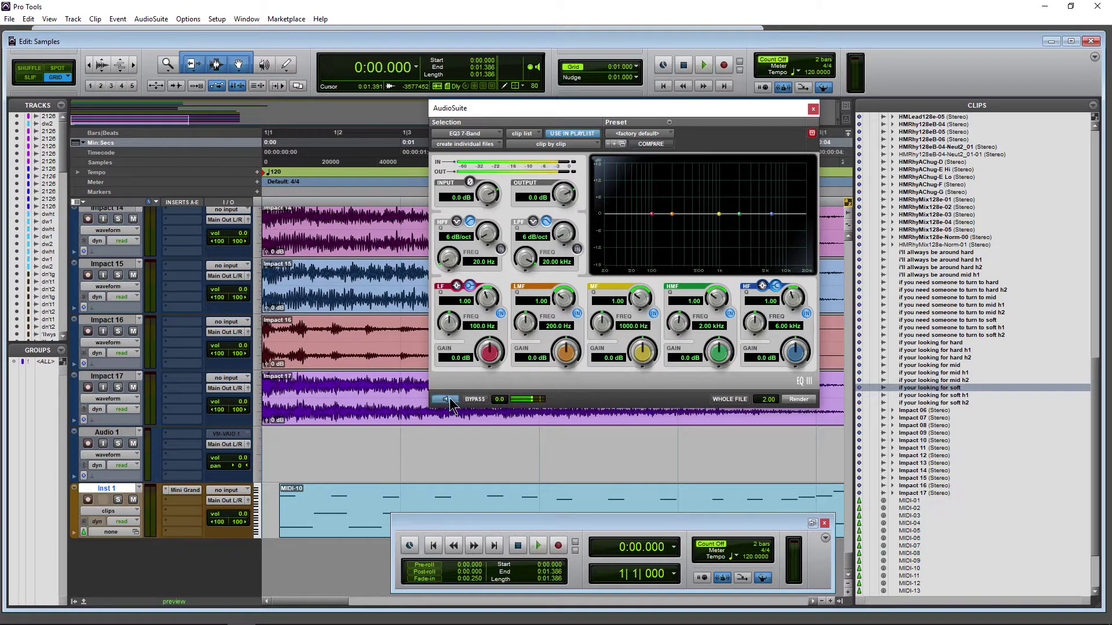
drag(502, 407, 501, 412)
drag(603, 334, 597, 343)
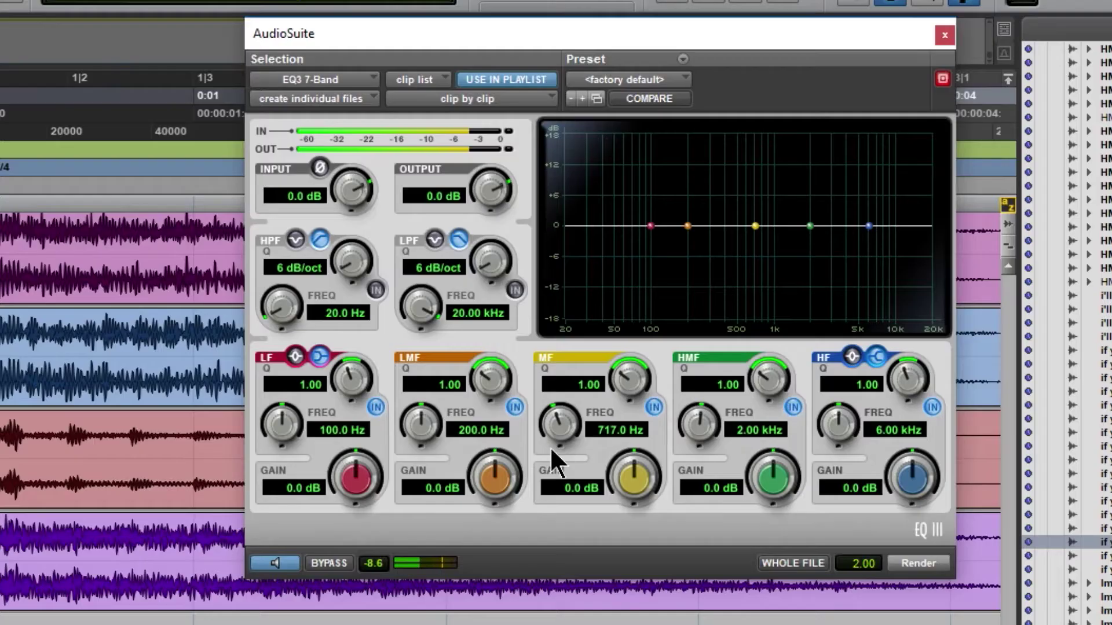
drag(553, 463, 564, 481)
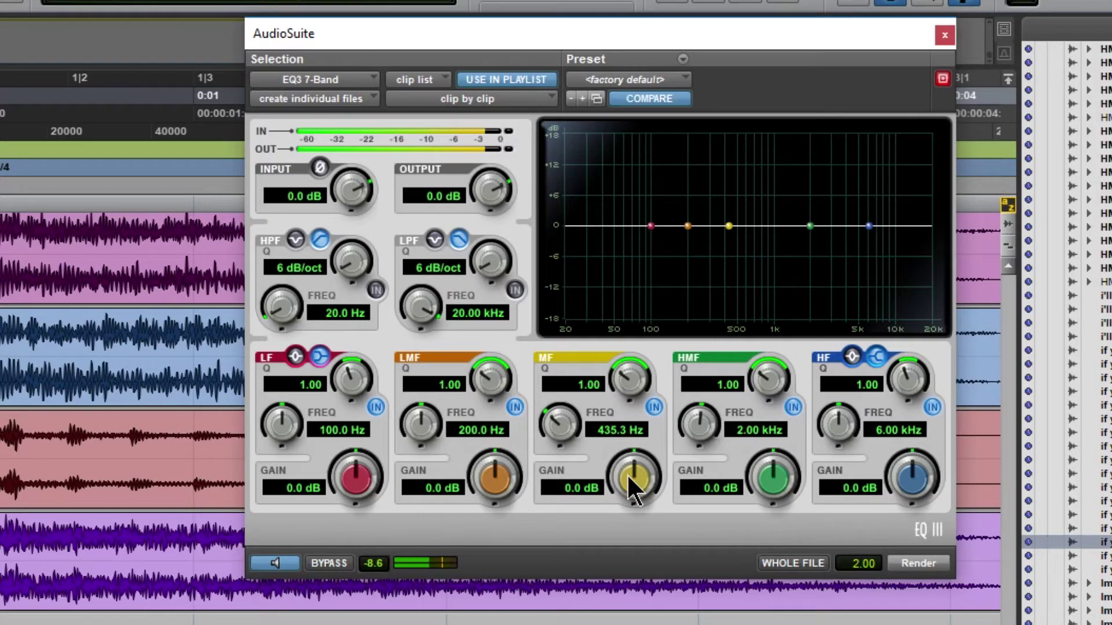
drag(633, 484, 621, 541)
drag(627, 613, 627, 624)
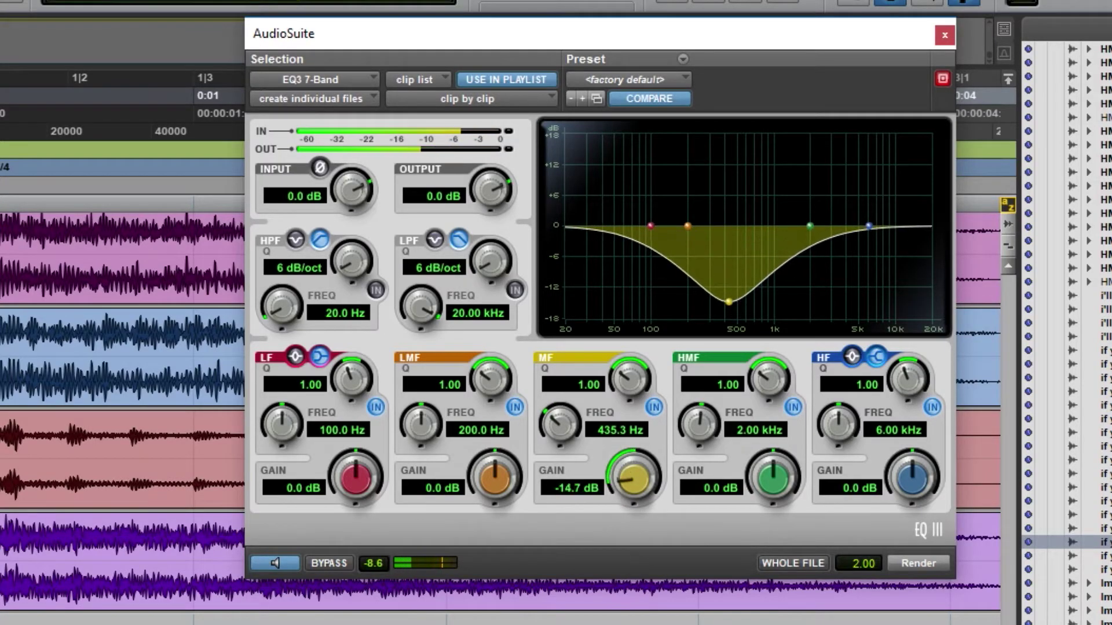
Boost the high band by 6.1 dB and lift the low-mids about 1.2 dB.
click(676, 82)
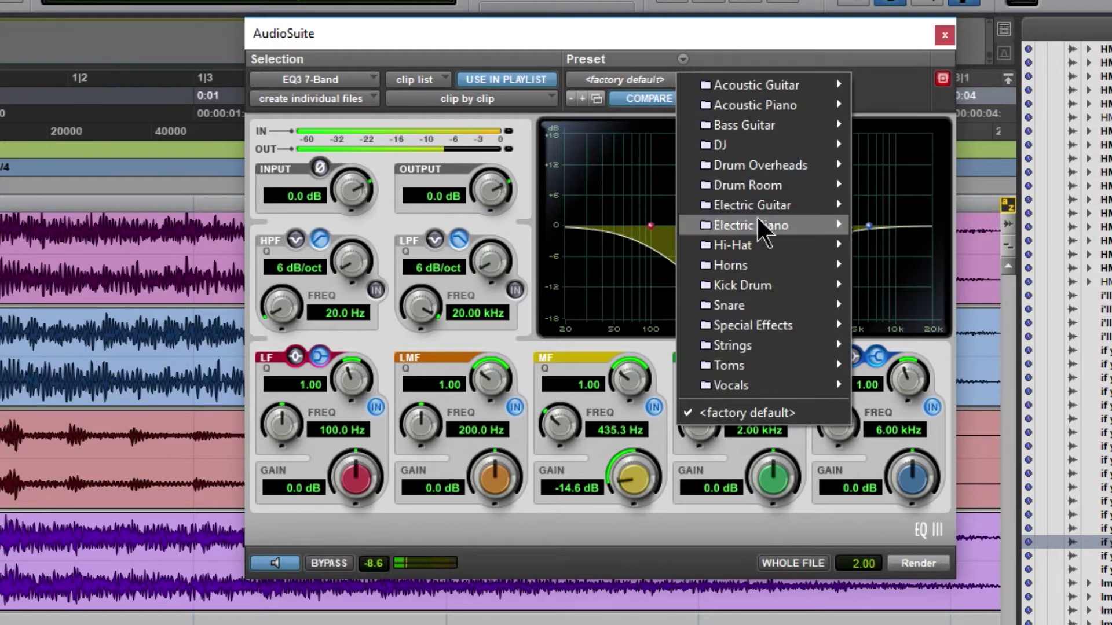
click(737, 47)
drag(918, 481, 888, 394)
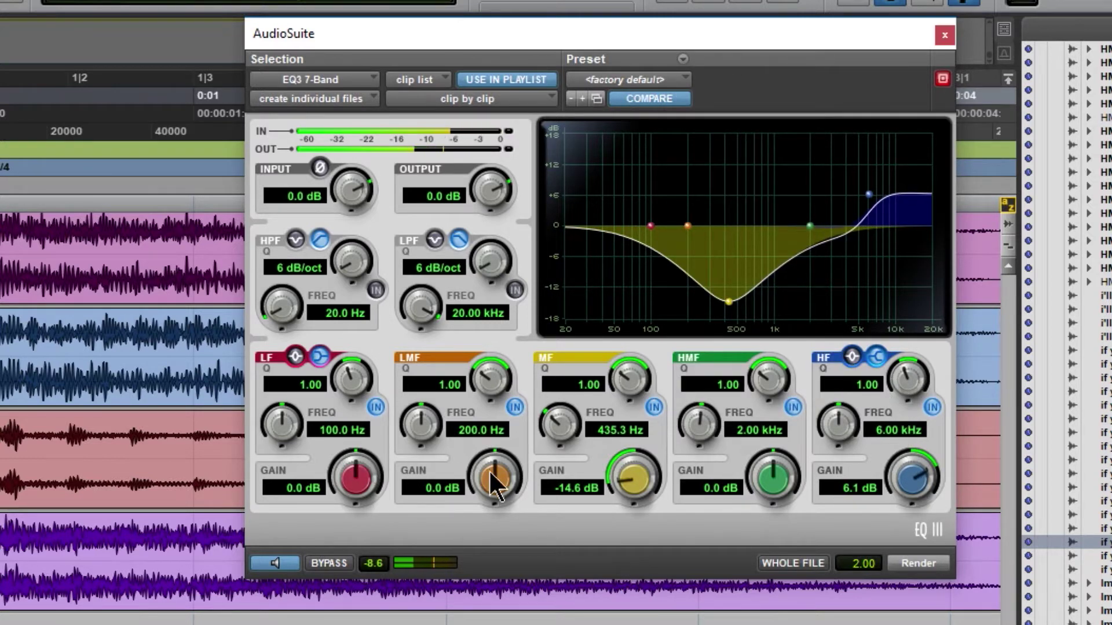
mouse_move(492, 463)
mouse_down()
mouse_move(501, 464)
mouse_move(493, 476)
mouse_up()
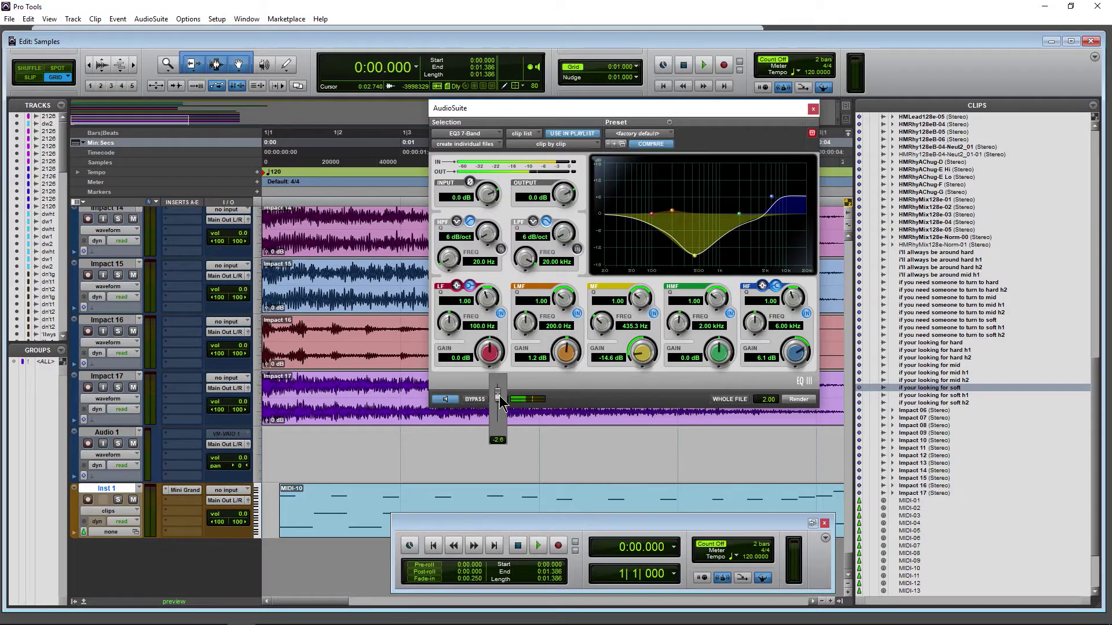
Stop the preview and render the EQ onto 'if your looking for soft' as new clips.
click(444, 400)
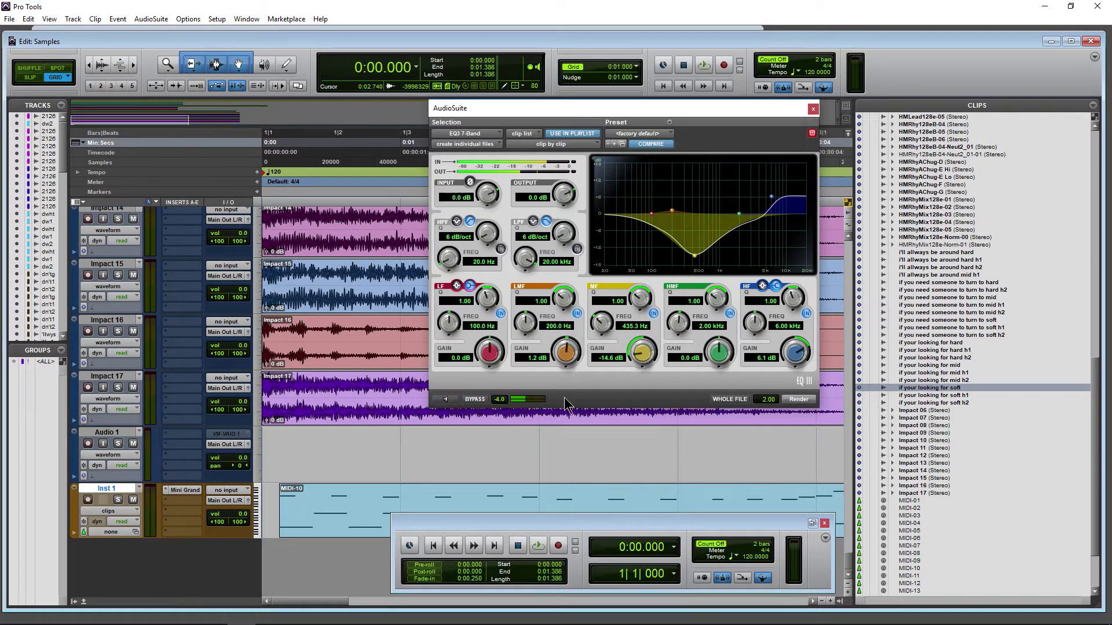
click(799, 399)
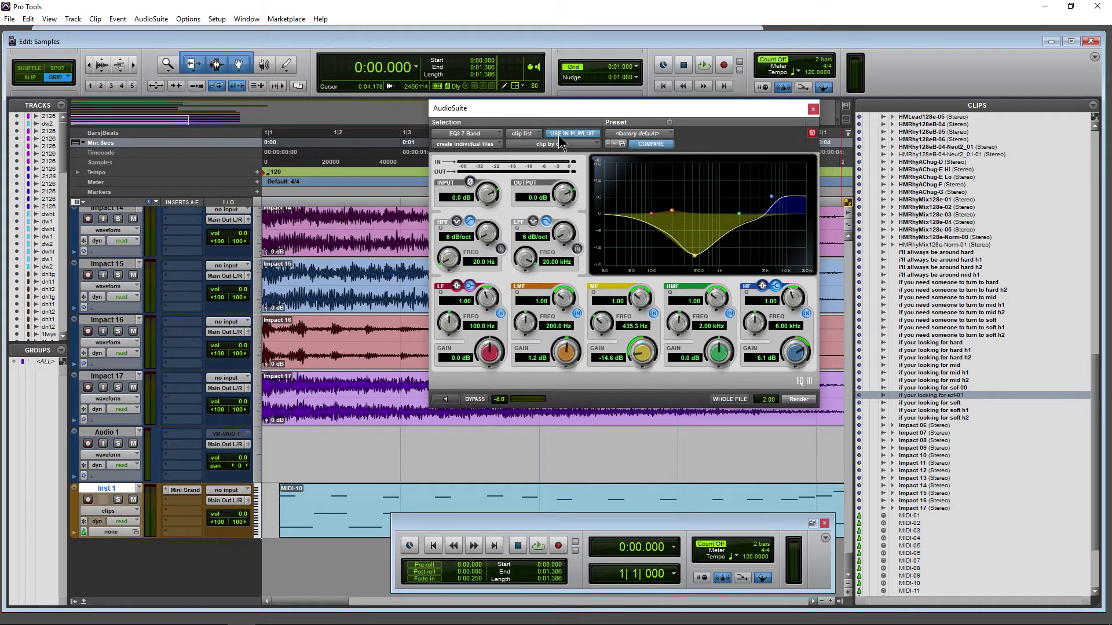
Set the AudioSuite processing scope to the Clips list and select HMRhyMix128e-04.
click(536, 134)
click(927, 360)
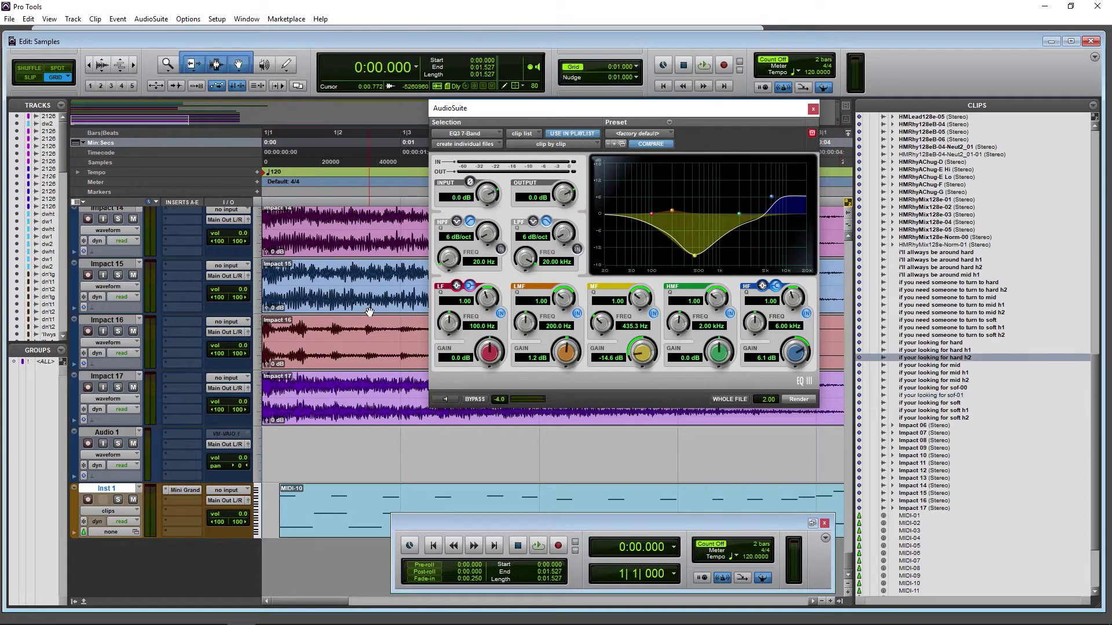
click(356, 291)
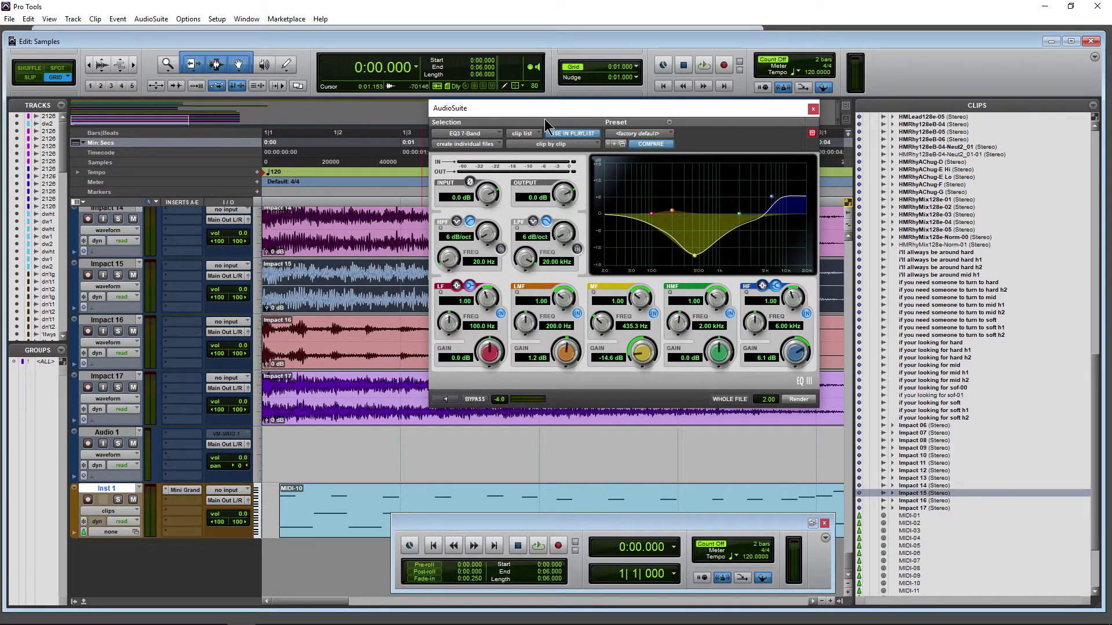
click(537, 134)
click(544, 137)
click(524, 134)
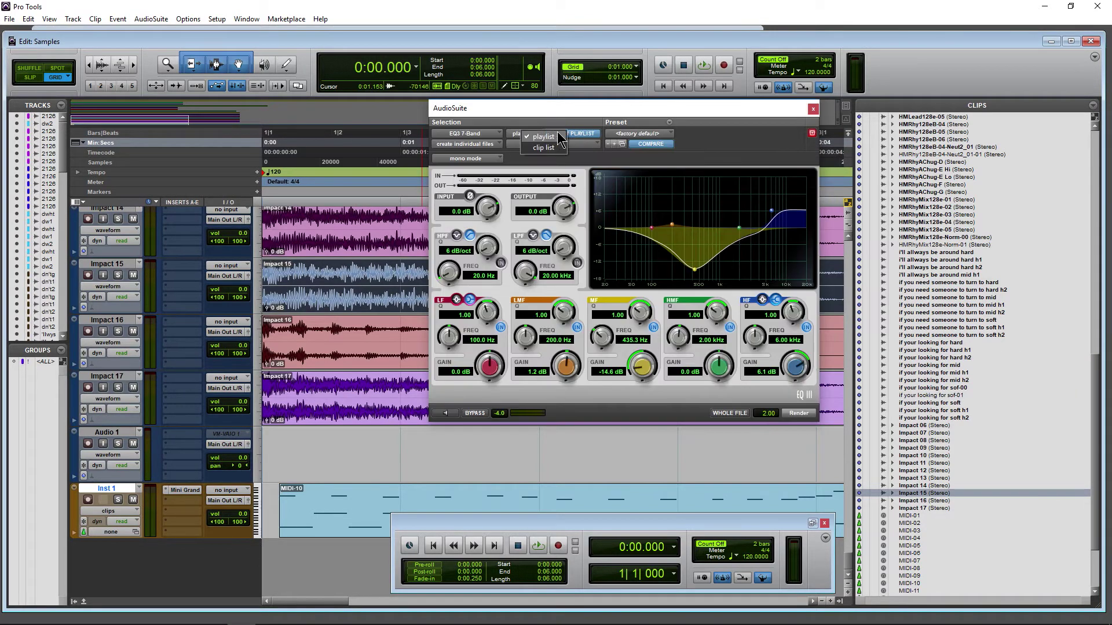
click(545, 148)
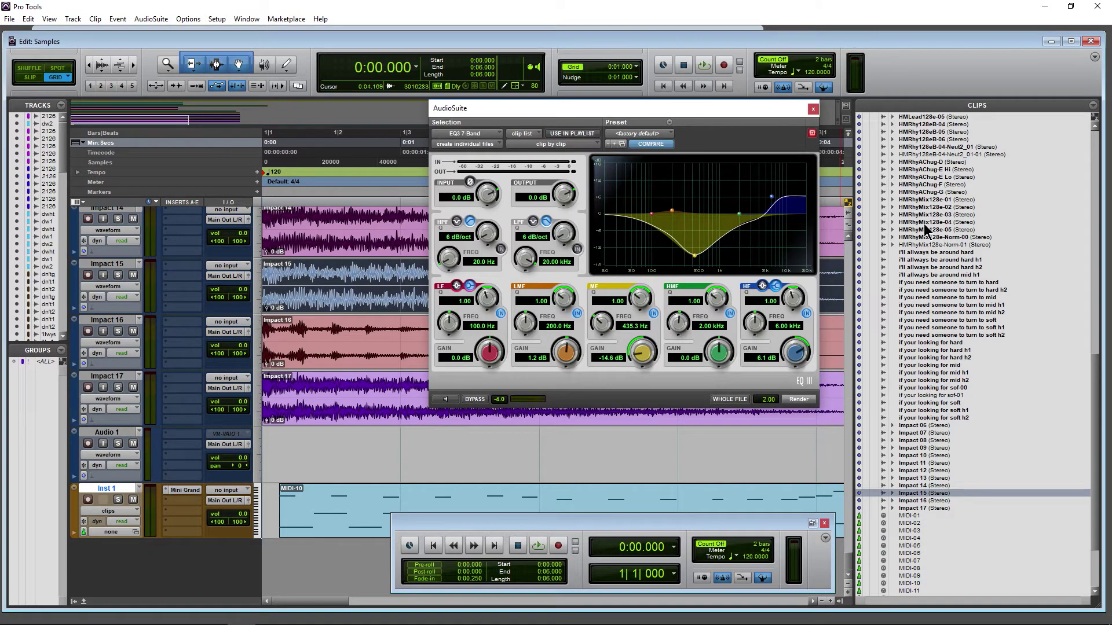
click(925, 224)
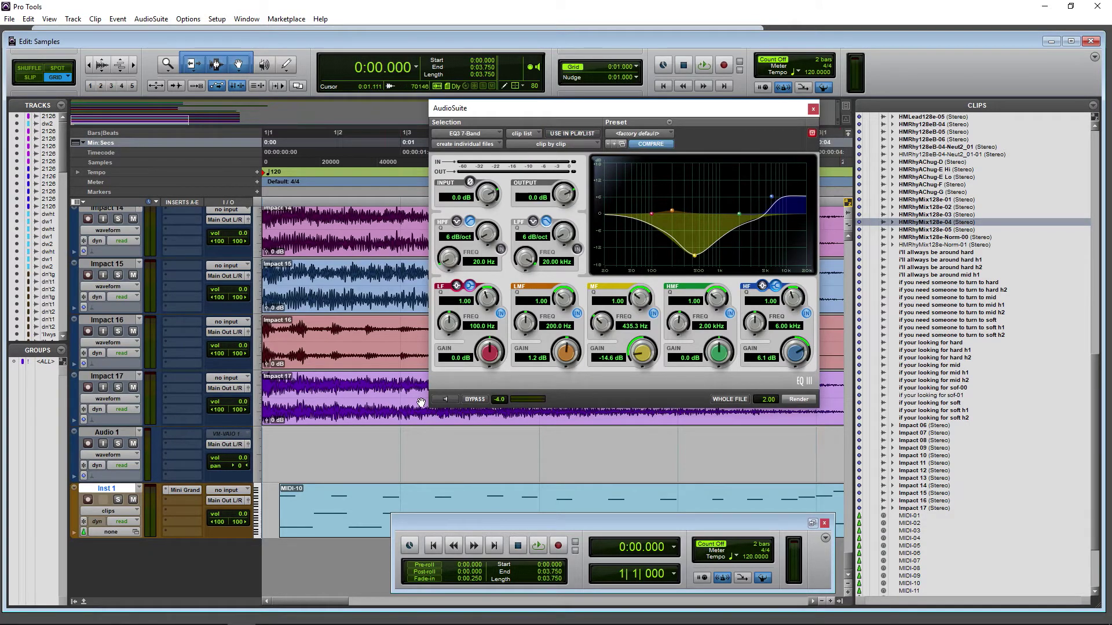
Ease the mid cut to about -10.6 dB while previewing, then render the clip.
click(443, 400)
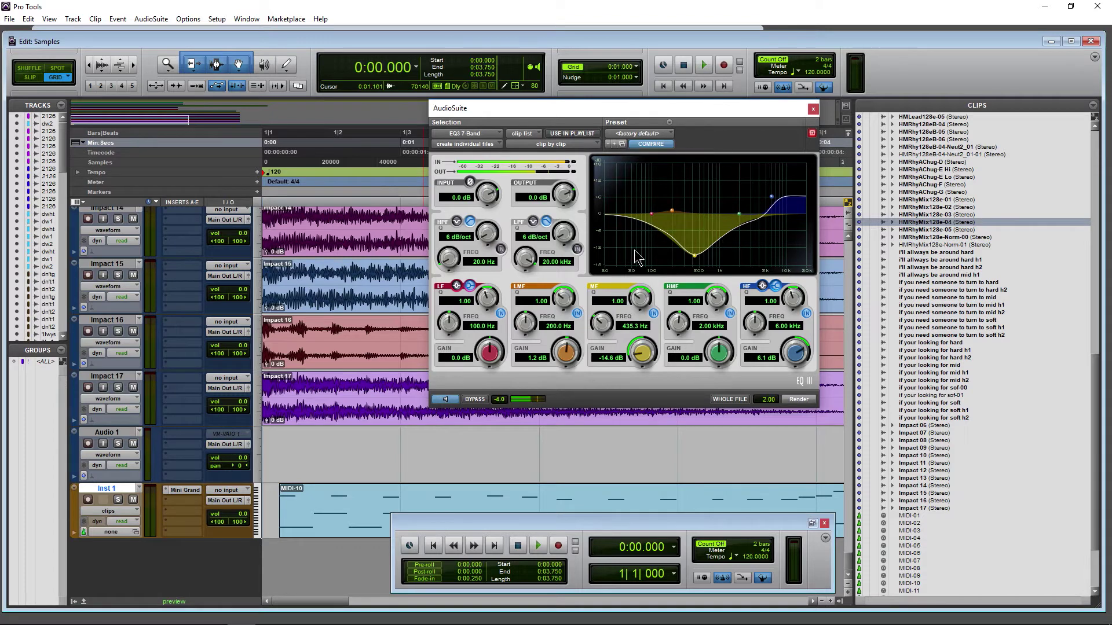
drag(643, 364, 639, 354)
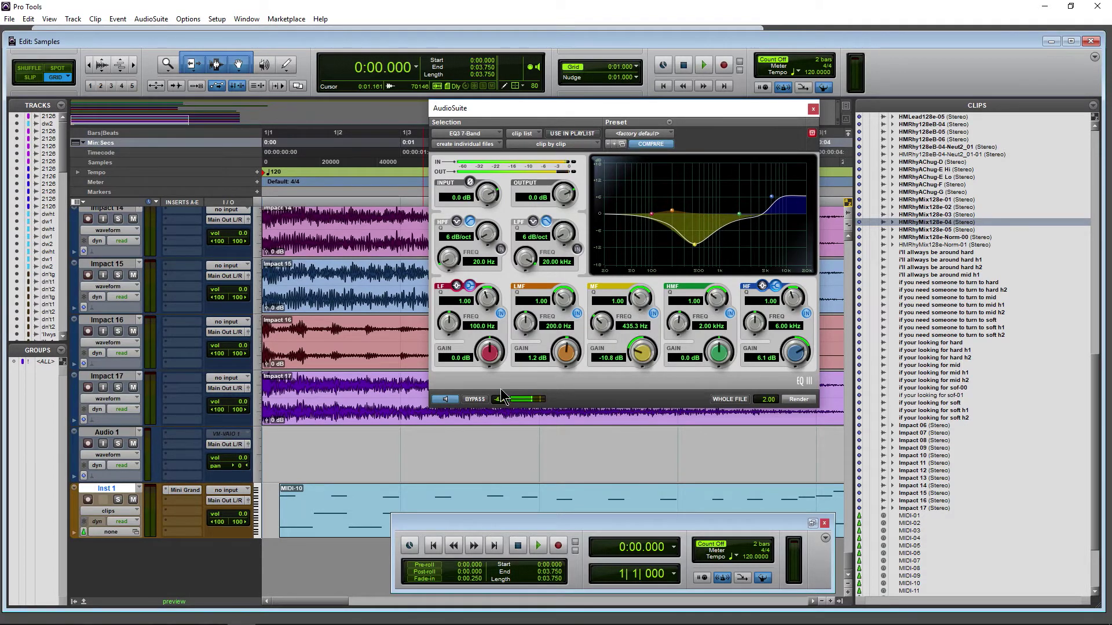
click(446, 399)
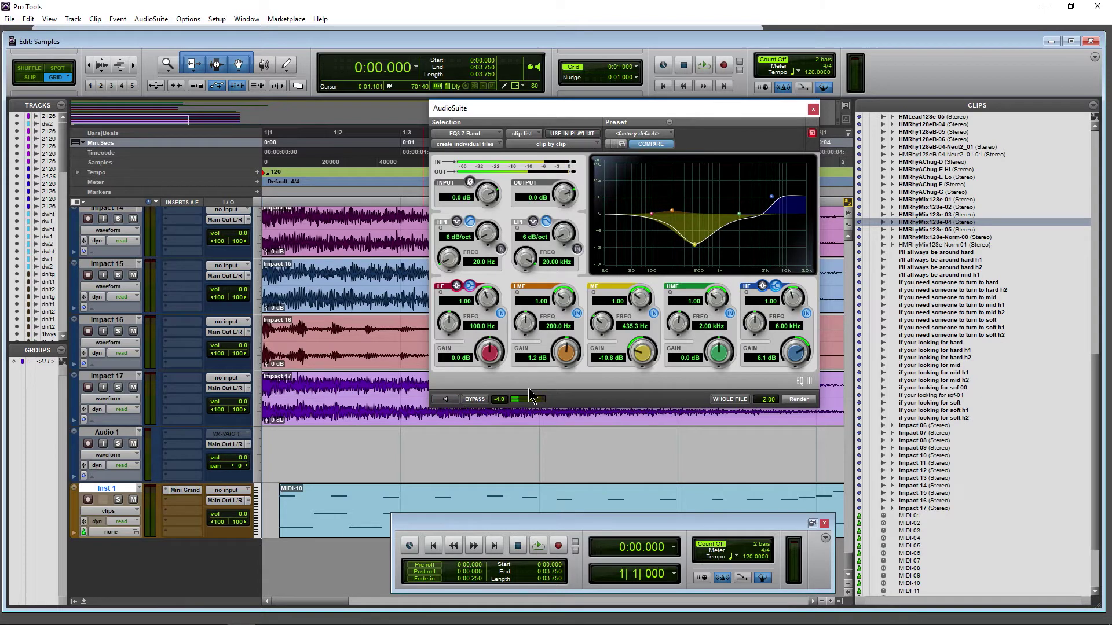
click(798, 400)
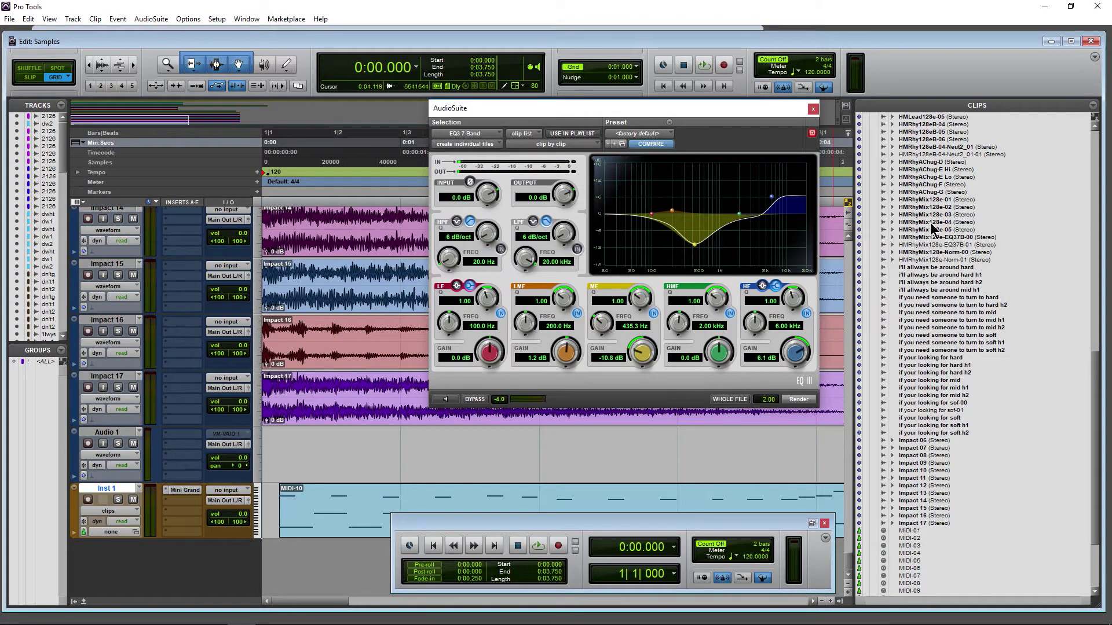
Select the HMRhyMix128e-EQ37B-00 and -01 clips and audition -01.
click(935, 236)
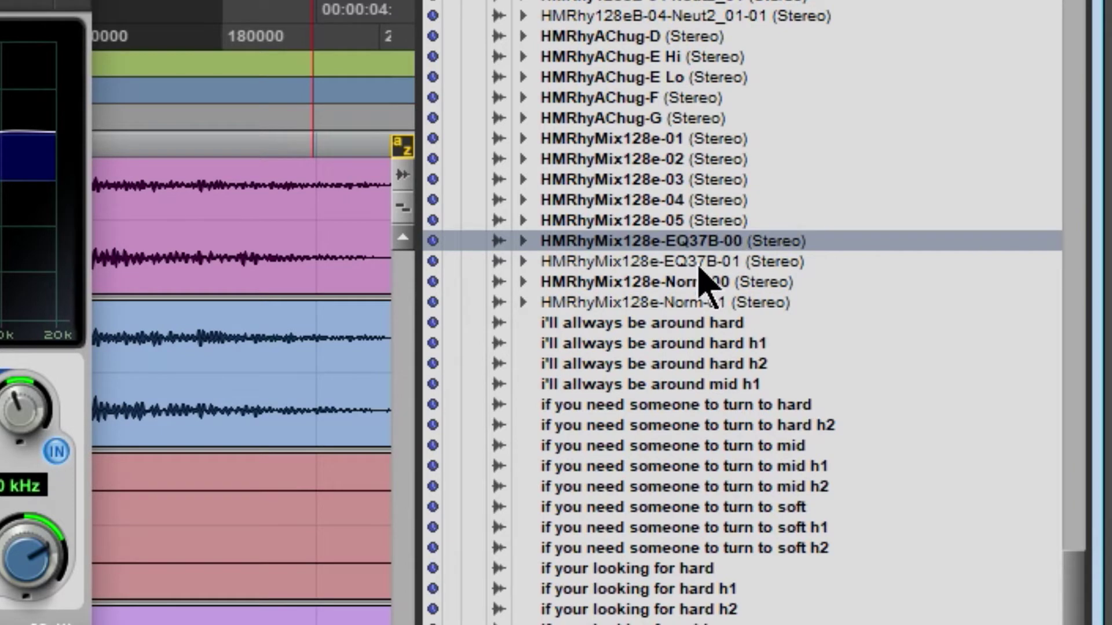
click(688, 258)
alt+click(689, 260)
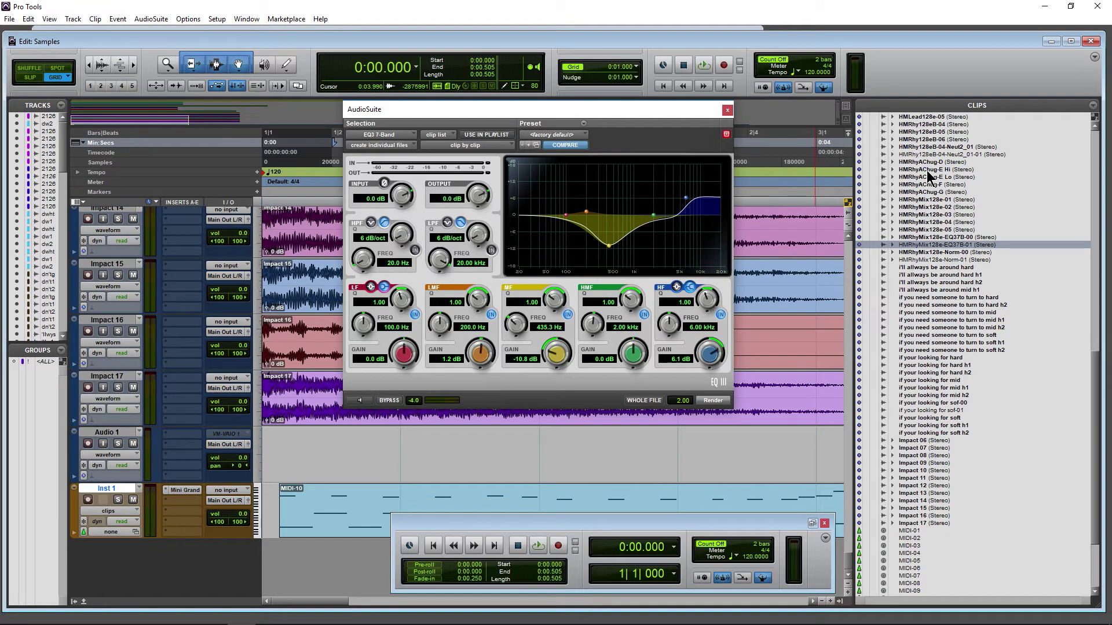
Select and audition HMRhyAChug-E Hi, then preview it with the mid cut at -18.0 dB.
click(617, 56)
alt+click(929, 167)
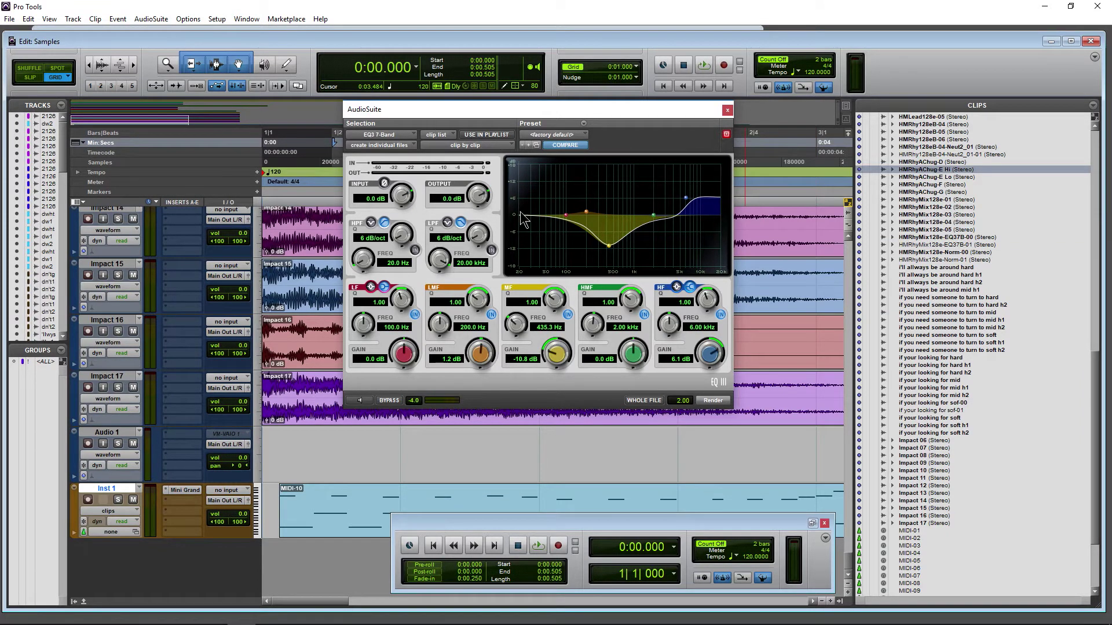
click(360, 400)
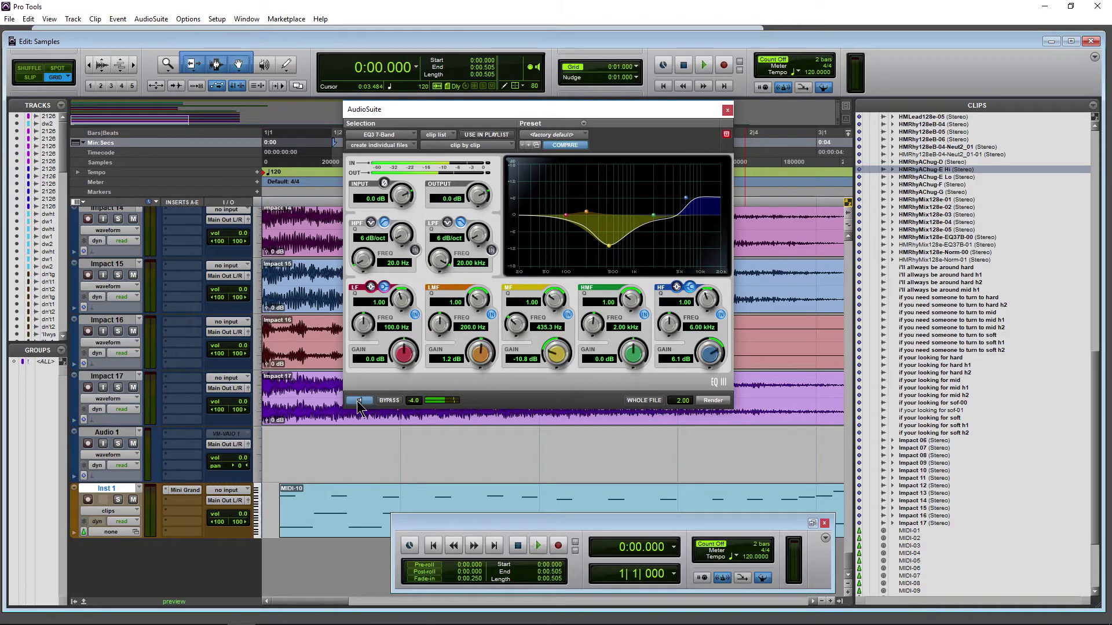
drag(556, 355, 554, 400)
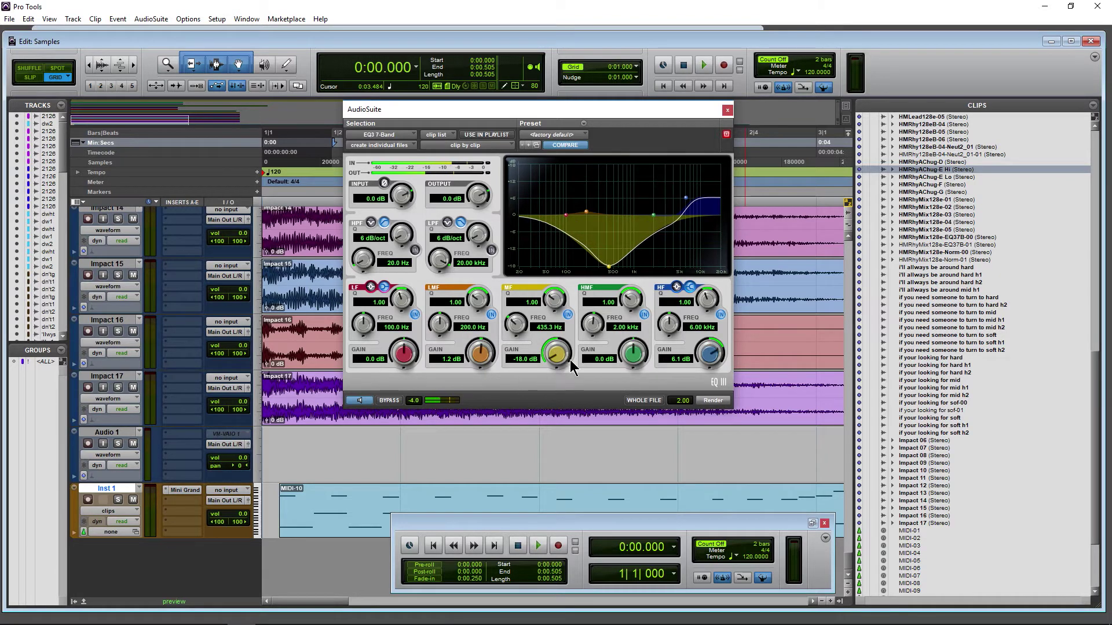
Boost the low band 12 dB with the -18 dB mid cut, then render HMRhyAChug-E Hi.
drag(570, 359, 537, 326)
drag(404, 354, 395, 269)
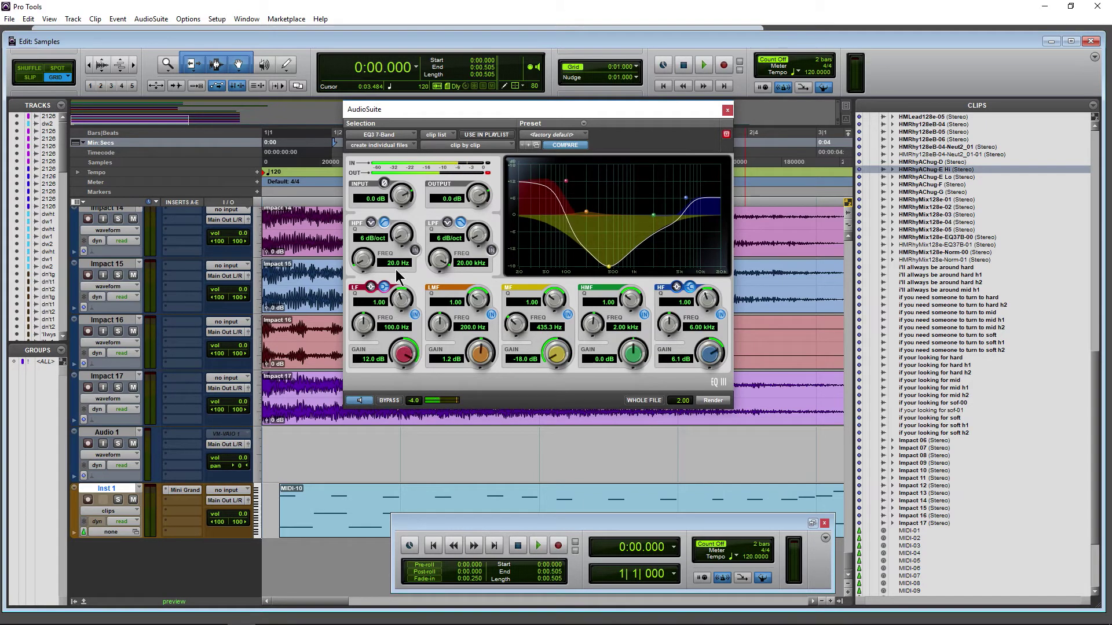
click(359, 401)
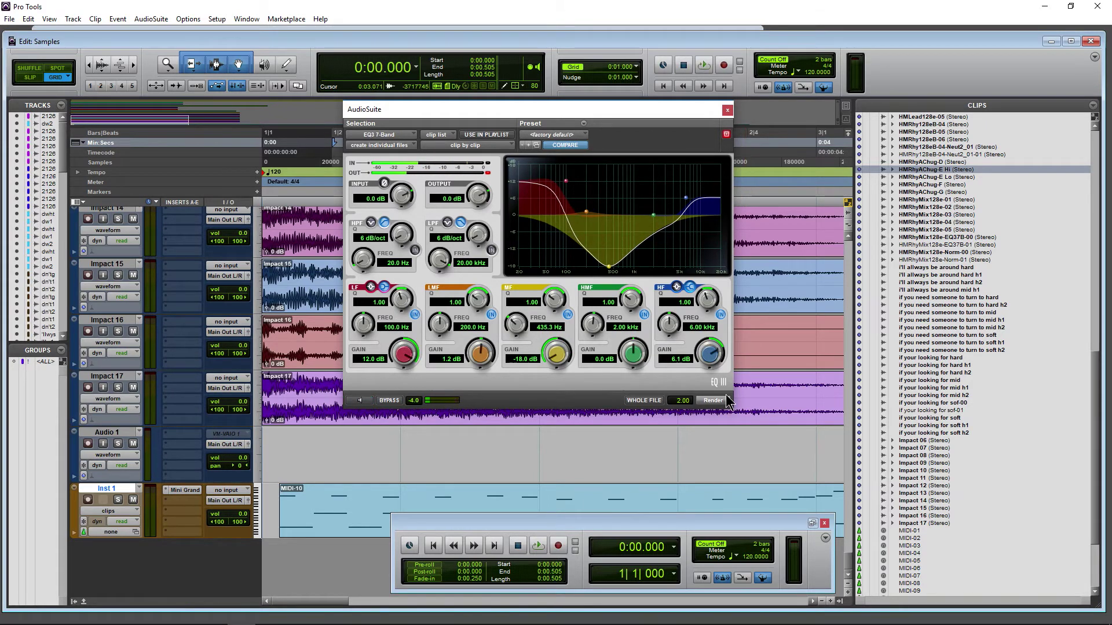
click(715, 401)
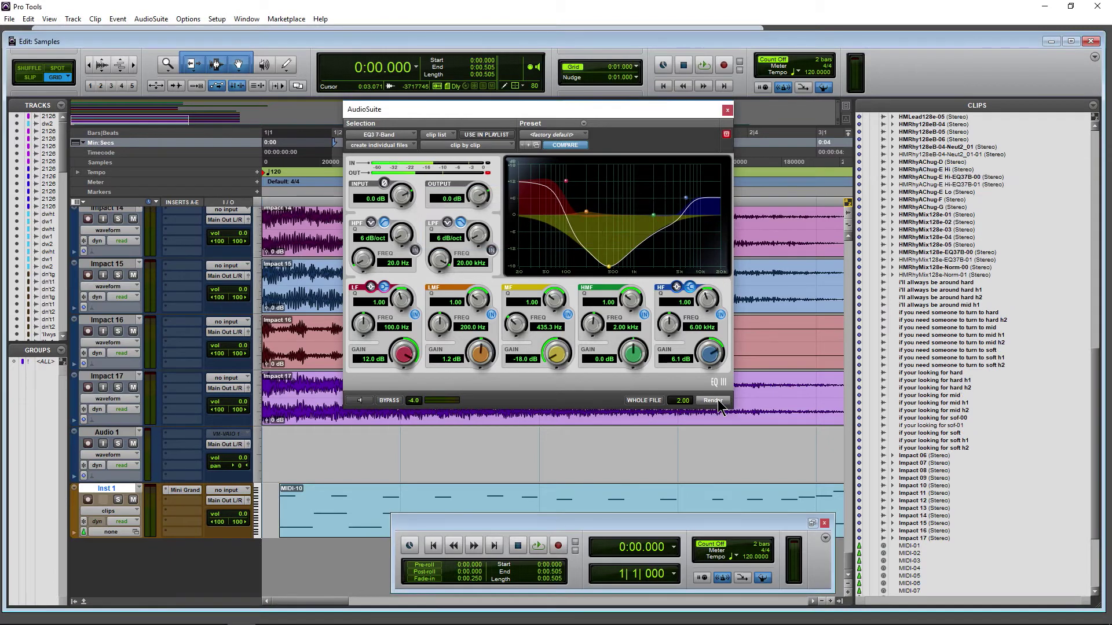
Drag HMRhyAChug-E Hi-EQ37B-00 below the tracks to create a new track for it.
click(962, 178)
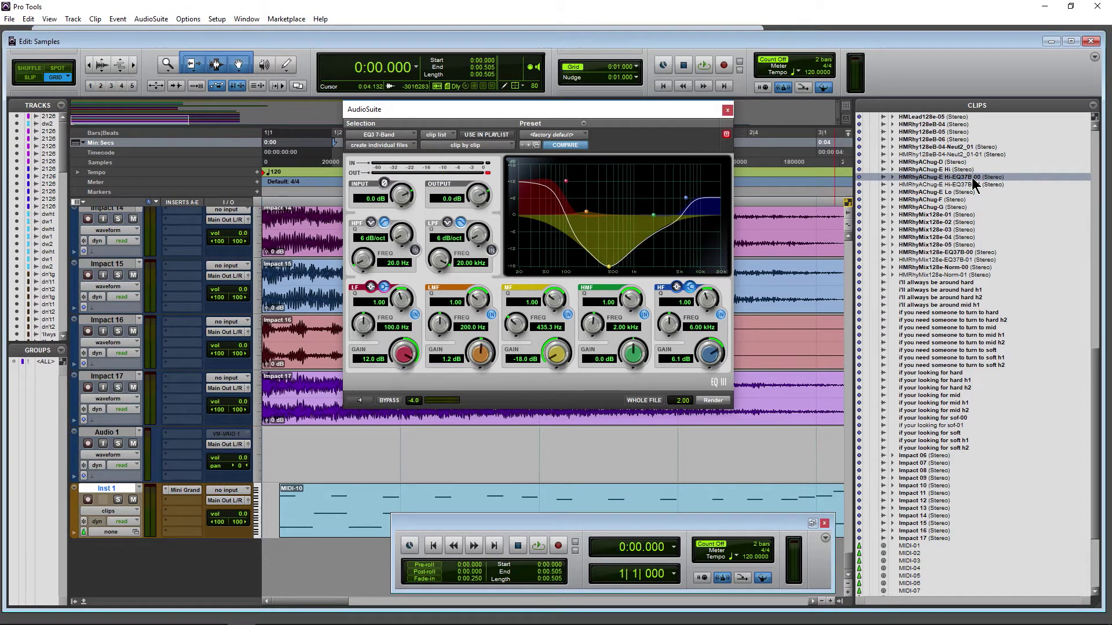
drag(973, 185, 284, 582)
drag(431, 548, 491, 415)
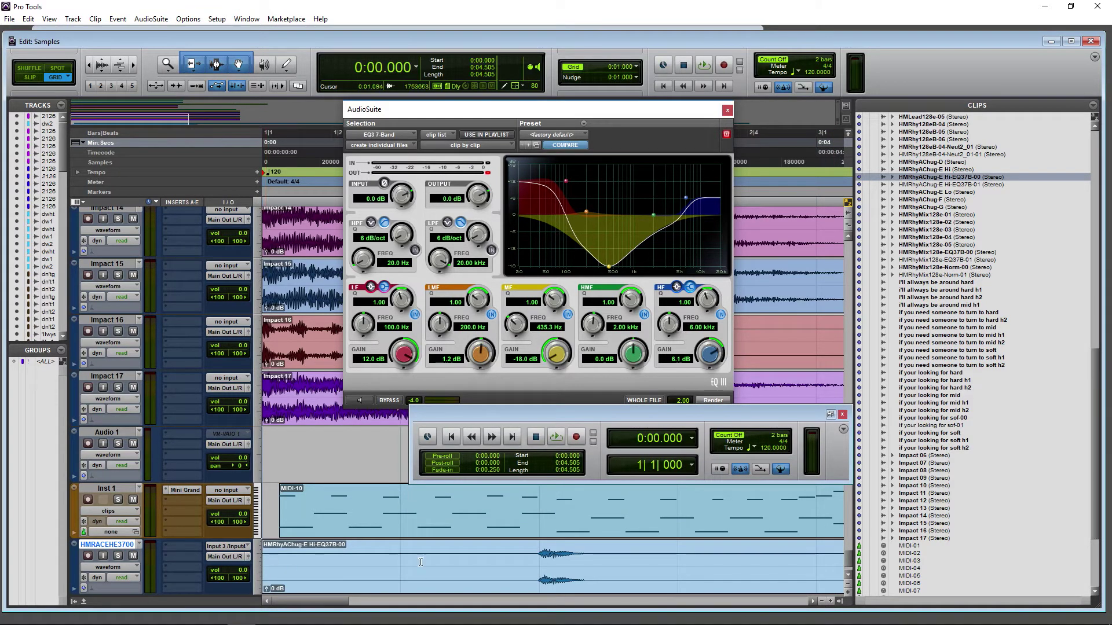
Make range selections on the new track, then place HMRhyAChug-E Hi-EQ37B-01 at 0:01.000.
drag(538, 556, 264, 556)
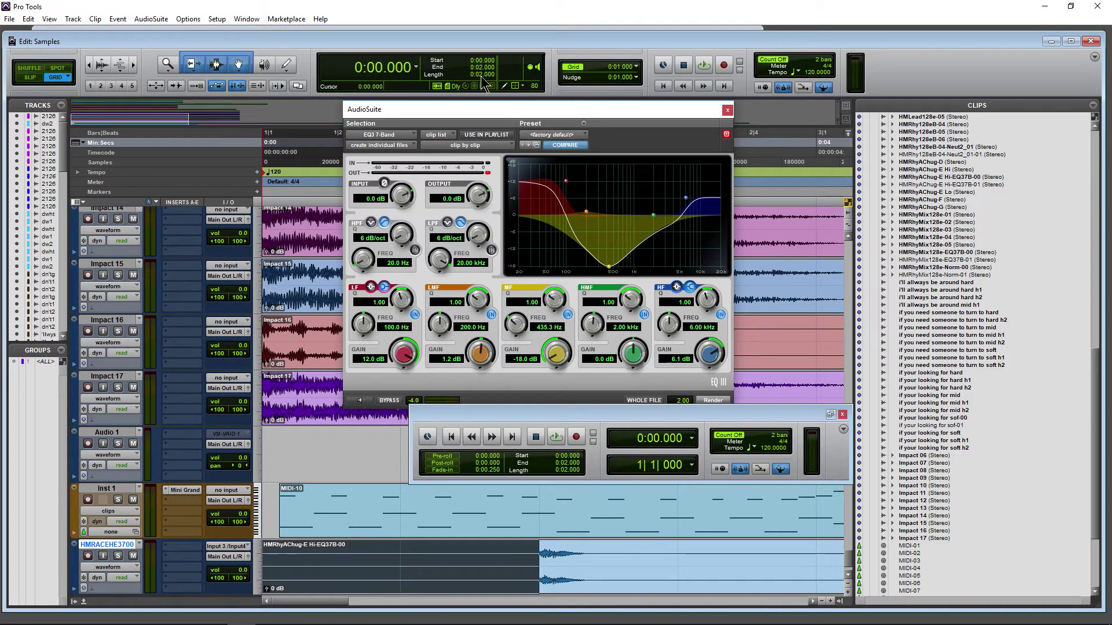
click(582, 555)
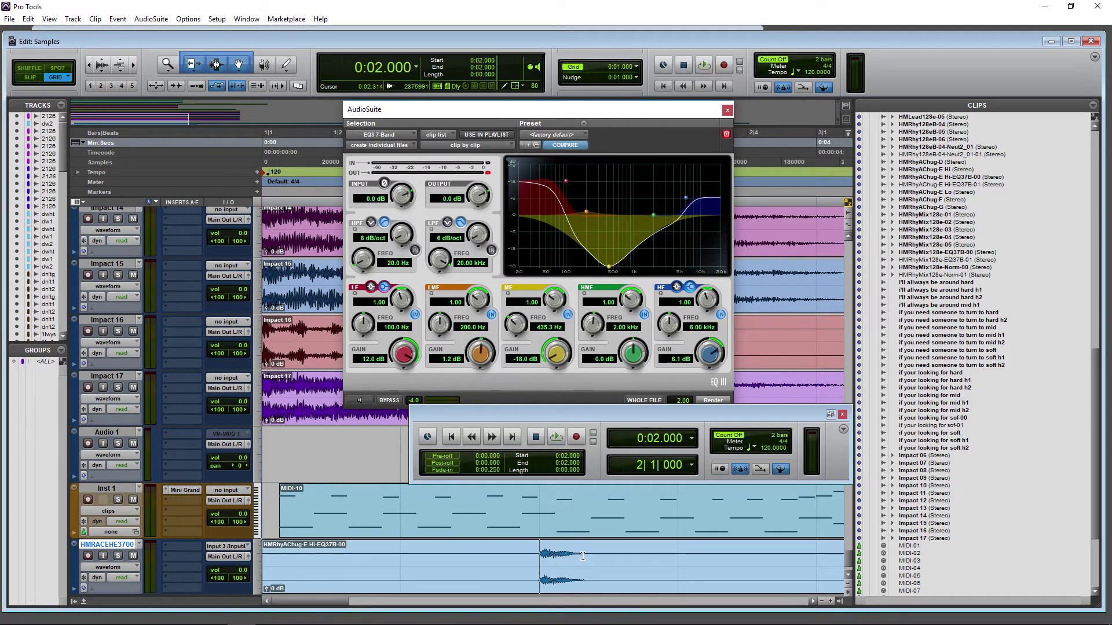
drag(582, 555, 817, 556)
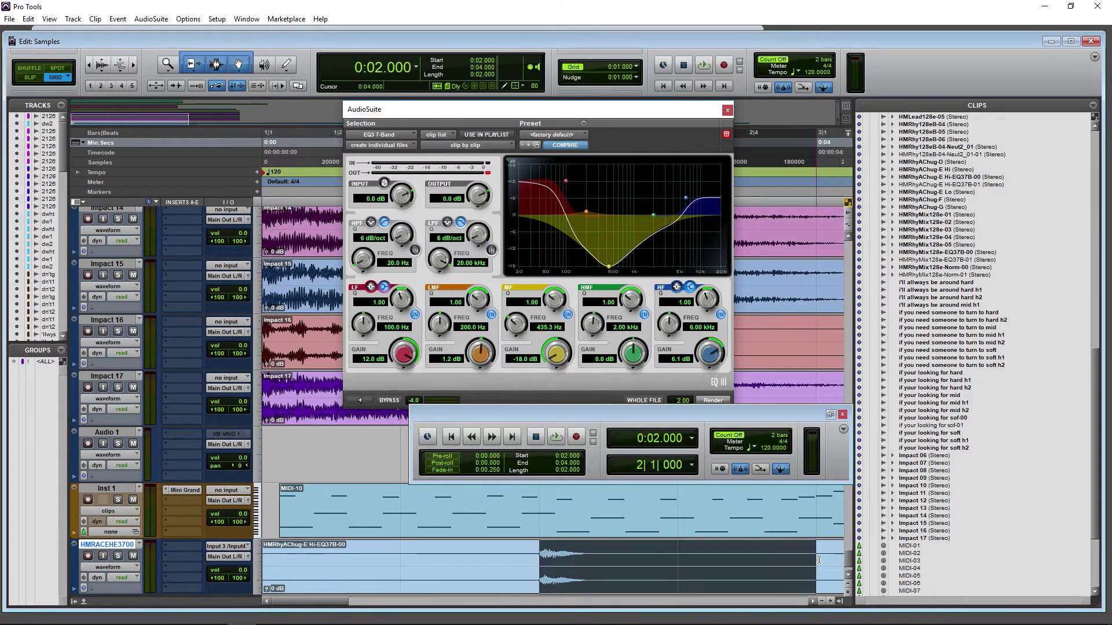
double_click(587, 591)
click(586, 591)
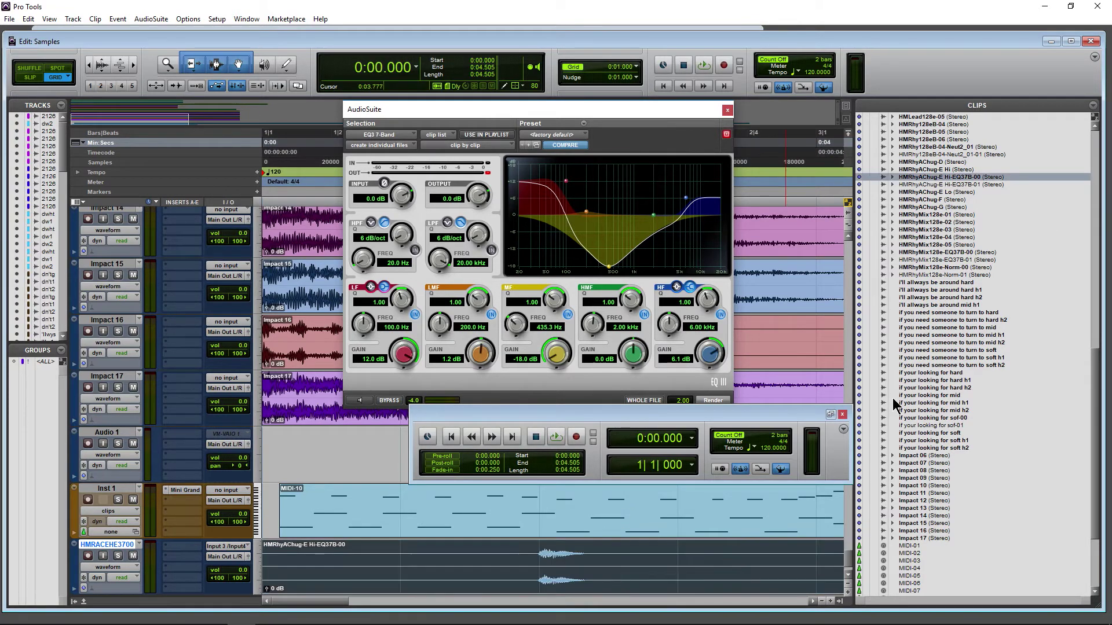
click(977, 185)
drag(885, 249, 410, 521)
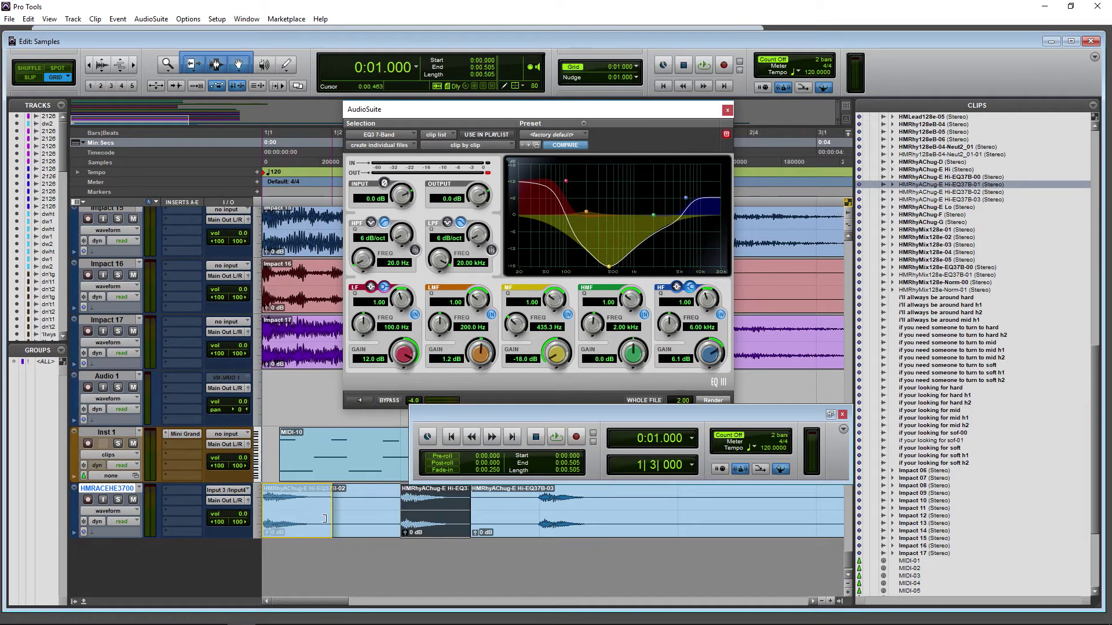
Compare the original HMRhyAChug-E Hi clip with its rendered EQ37B-01 version.
click(992, 178)
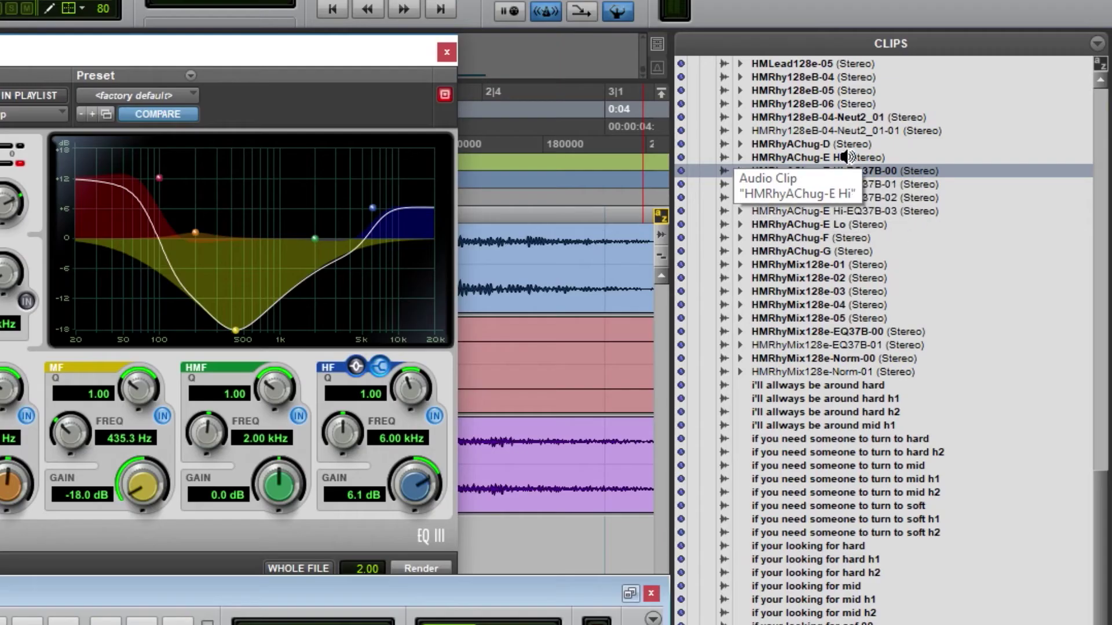
alt+click(846, 157)
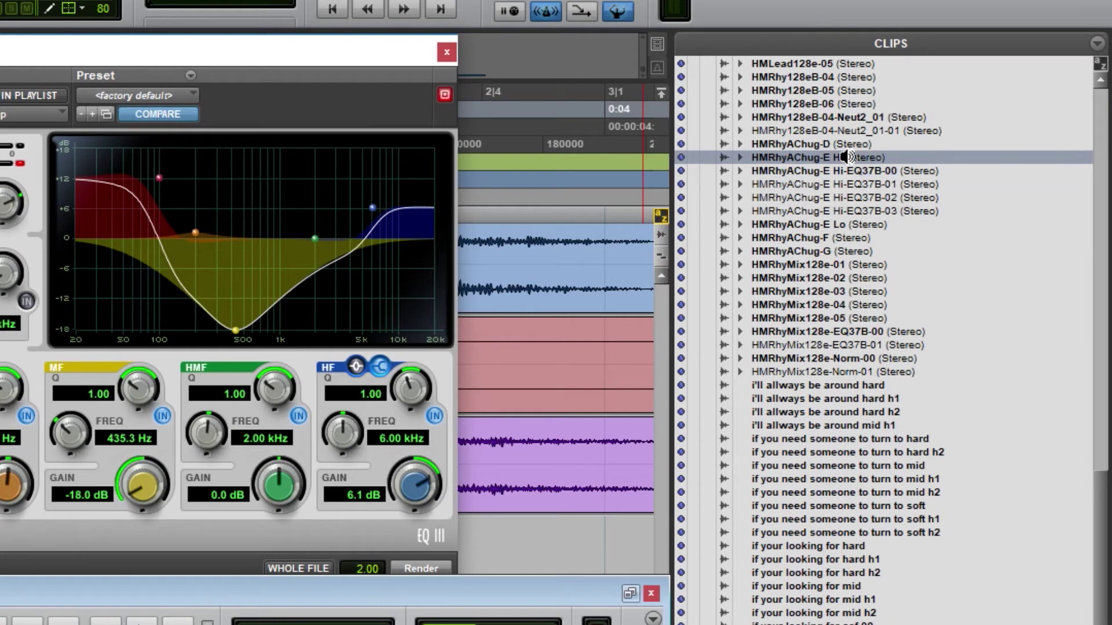
alt+click(857, 184)
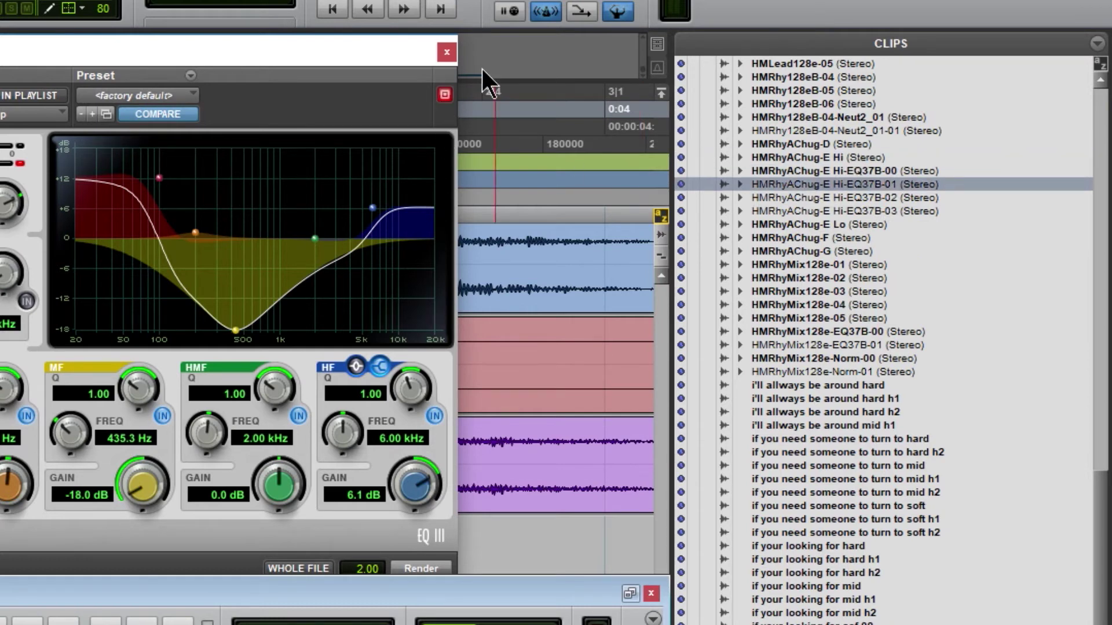
Select the twelve vocal clips from 'i'll allways be around hard' onward, then close EQ3.
scroll(907, 416, down, 5)
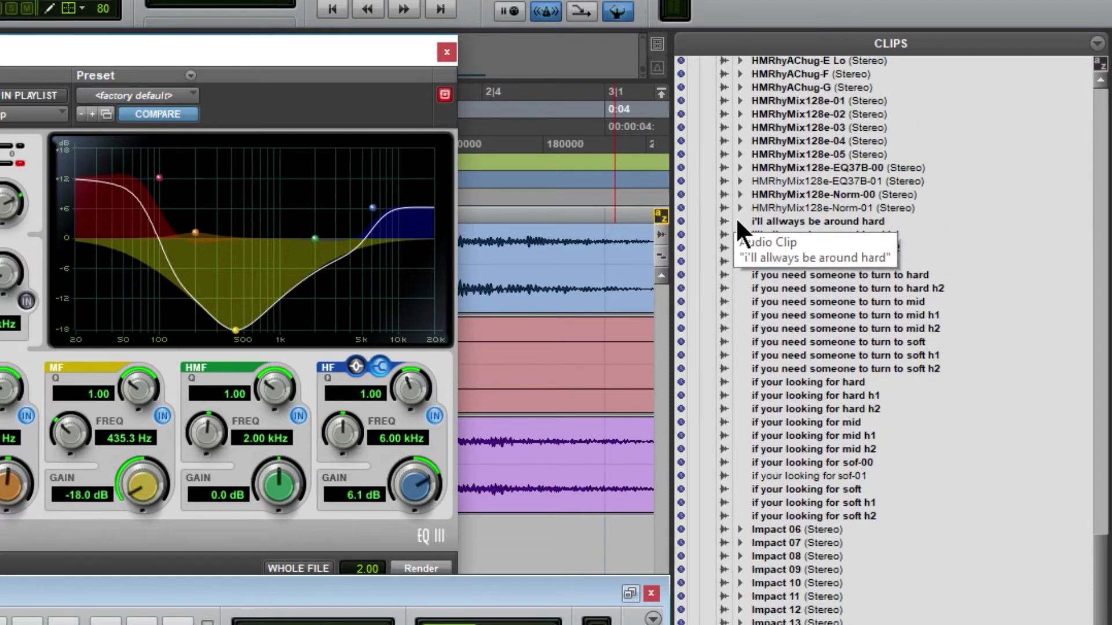
drag(734, 218, 765, 222)
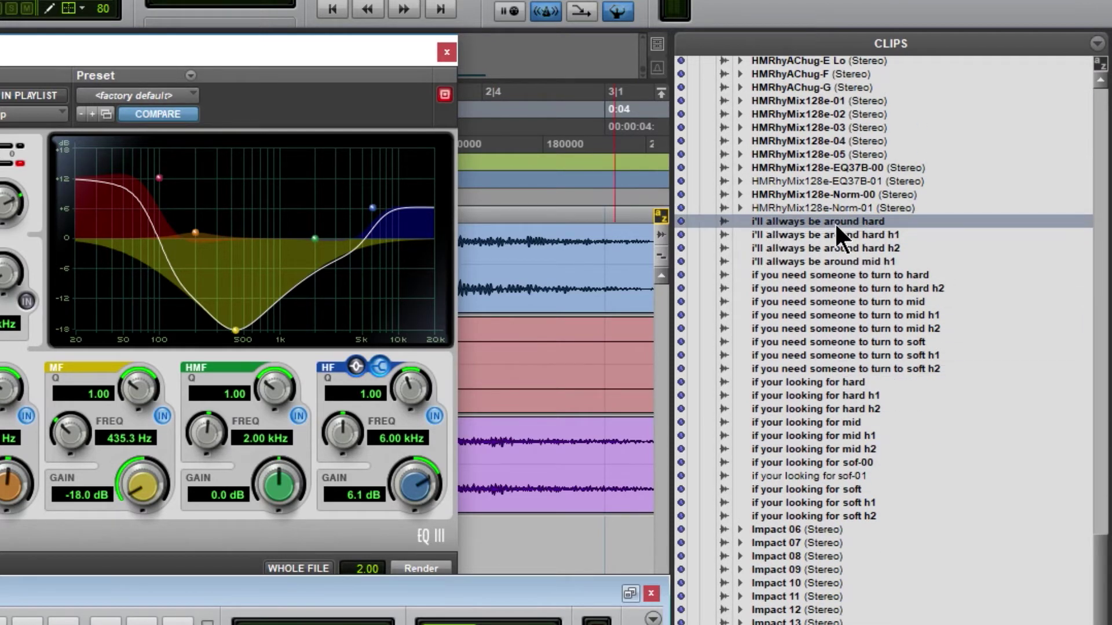
shift+click(810, 370)
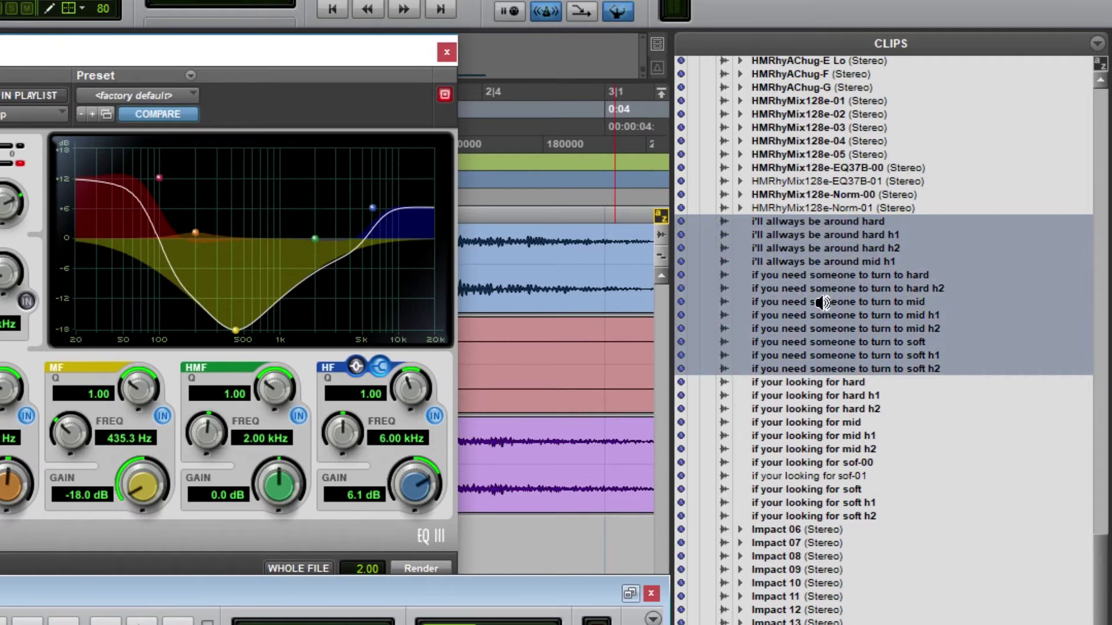
click(446, 52)
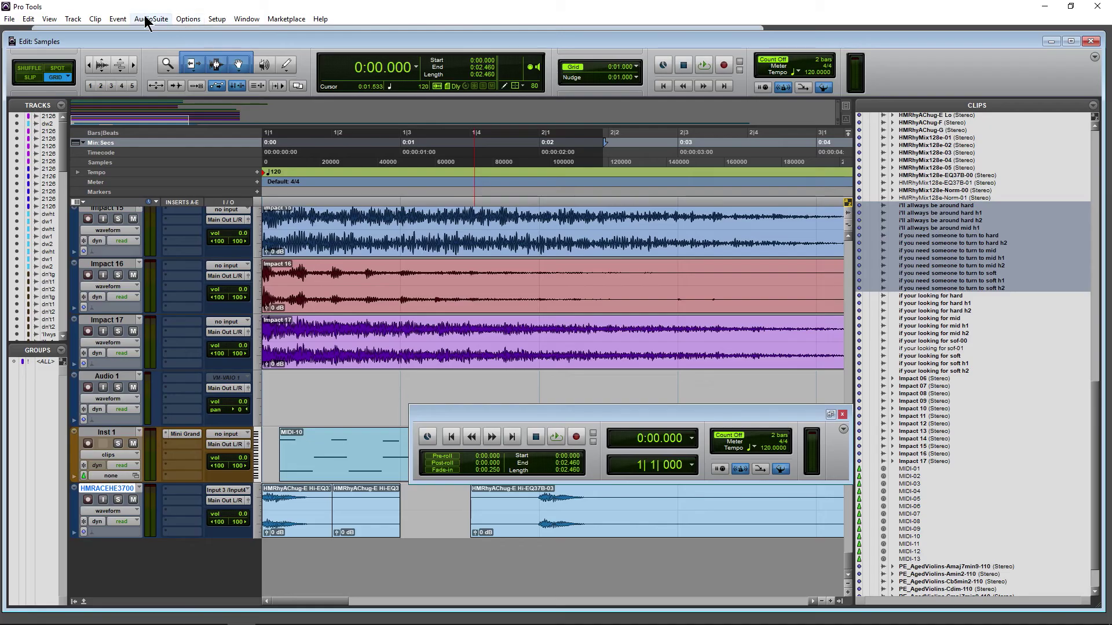
Open the Normalize process from the AudioSuite Other category.
click(144, 15)
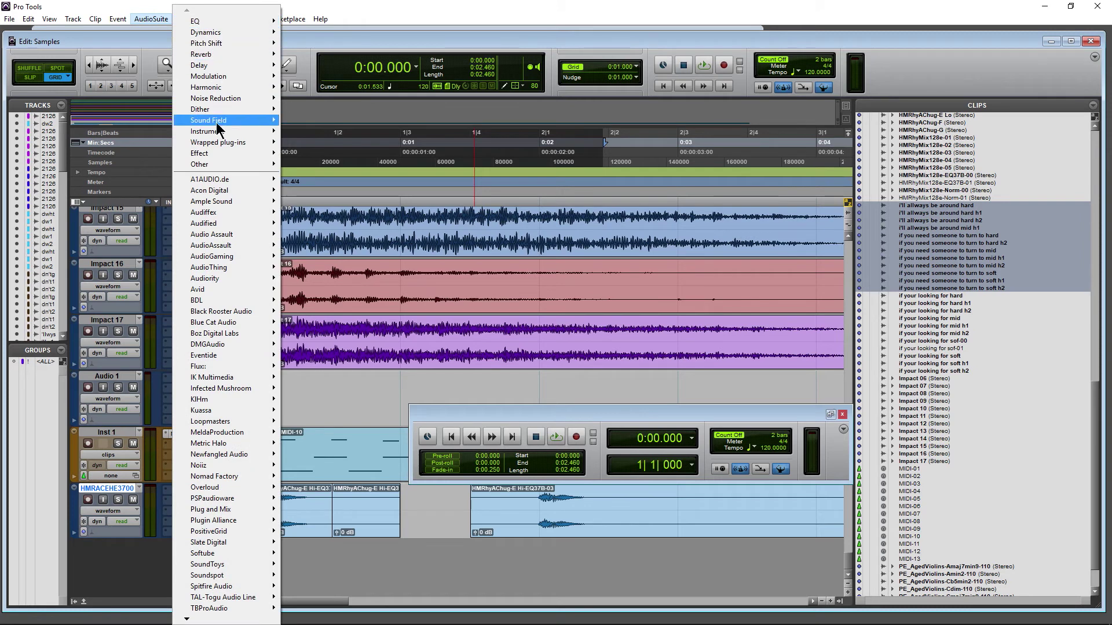
mouse_move(216, 165)
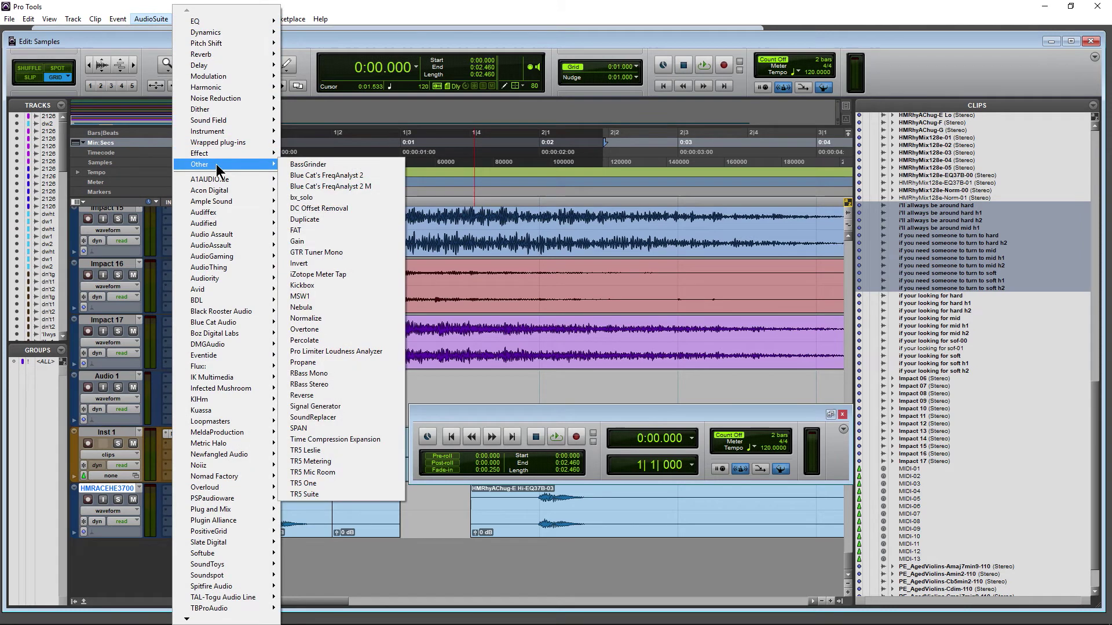
click(334, 318)
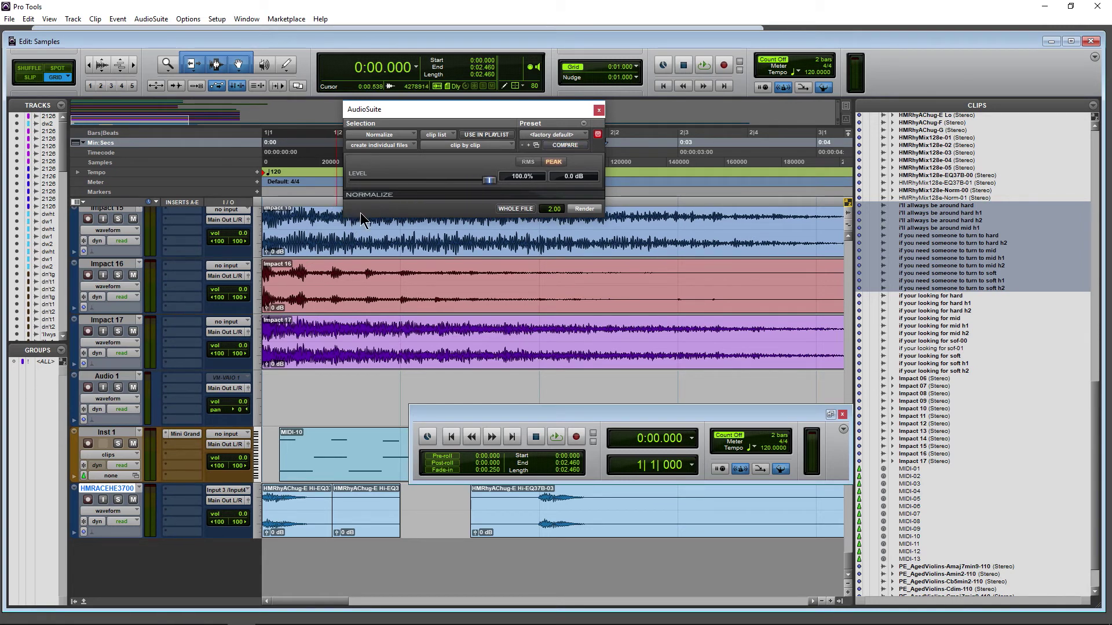
Switch Normalize to WHOLE FILE mode and render the selected vocal clips.
click(513, 210)
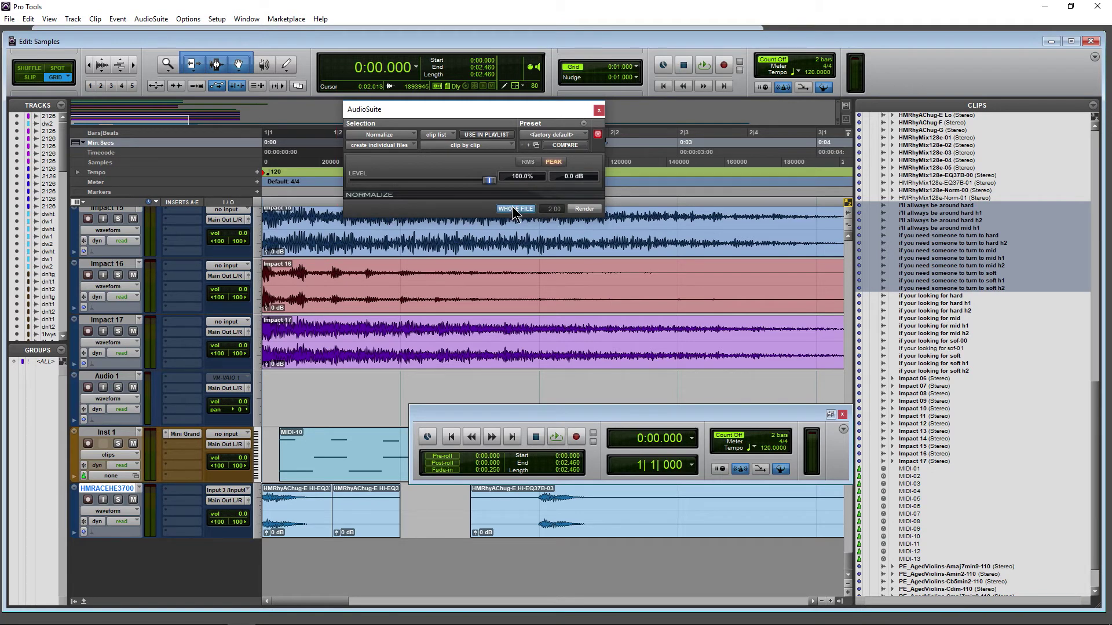
click(584, 209)
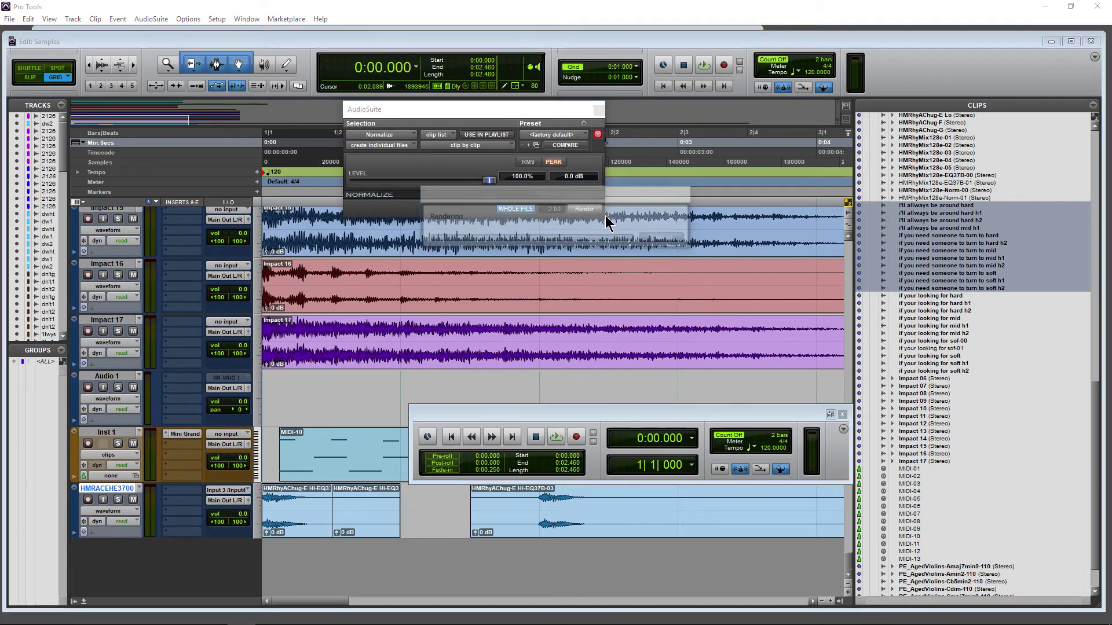
scroll(951, 400, down, 6)
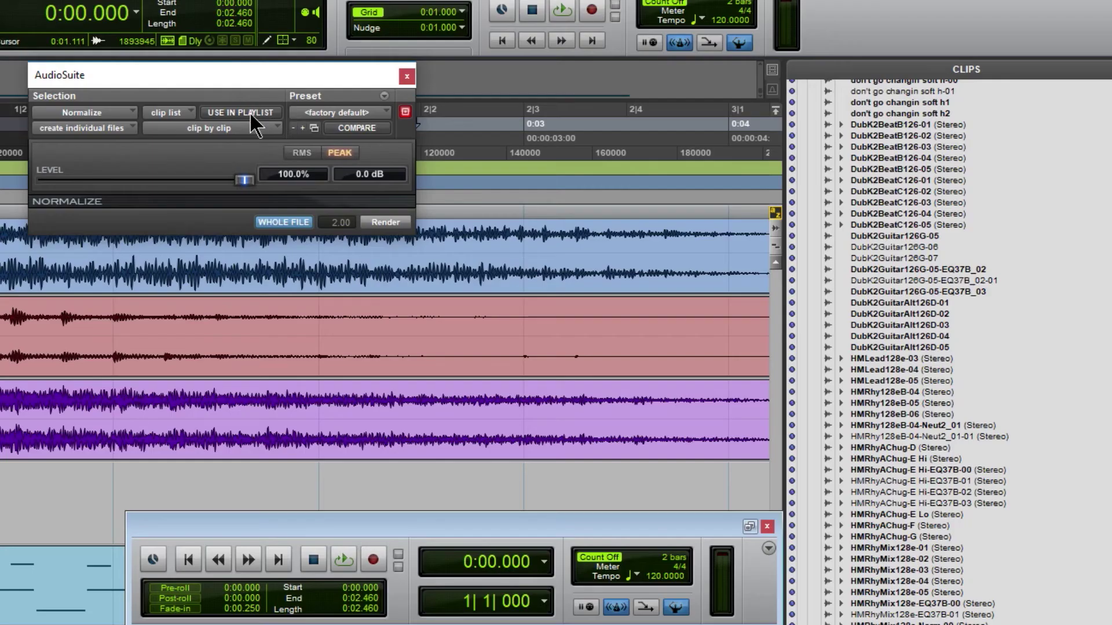
Dismiss the no-audio alert, then normalize clips DubK2BeatB126-03 through HMLead128e-03.
click(402, 223)
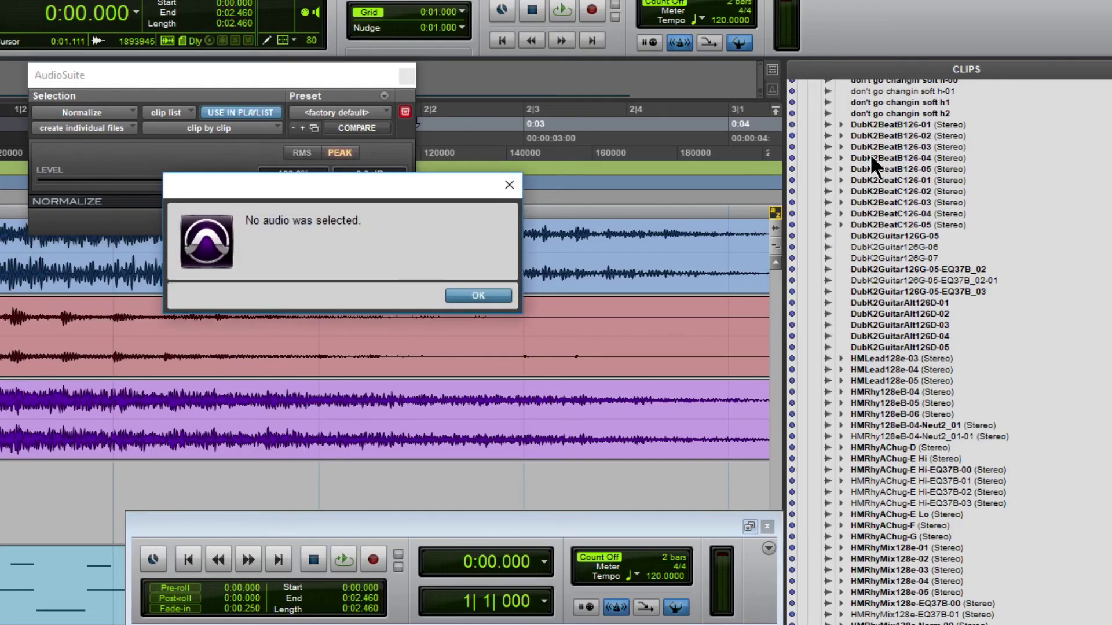
click(463, 296)
click(893, 146)
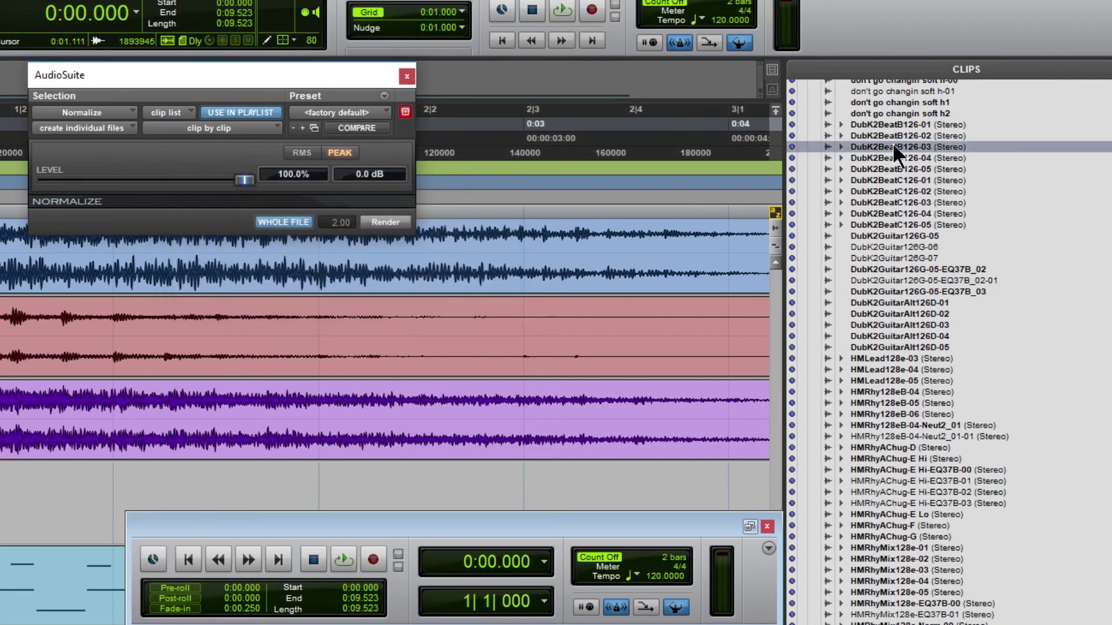
shift+click(926, 357)
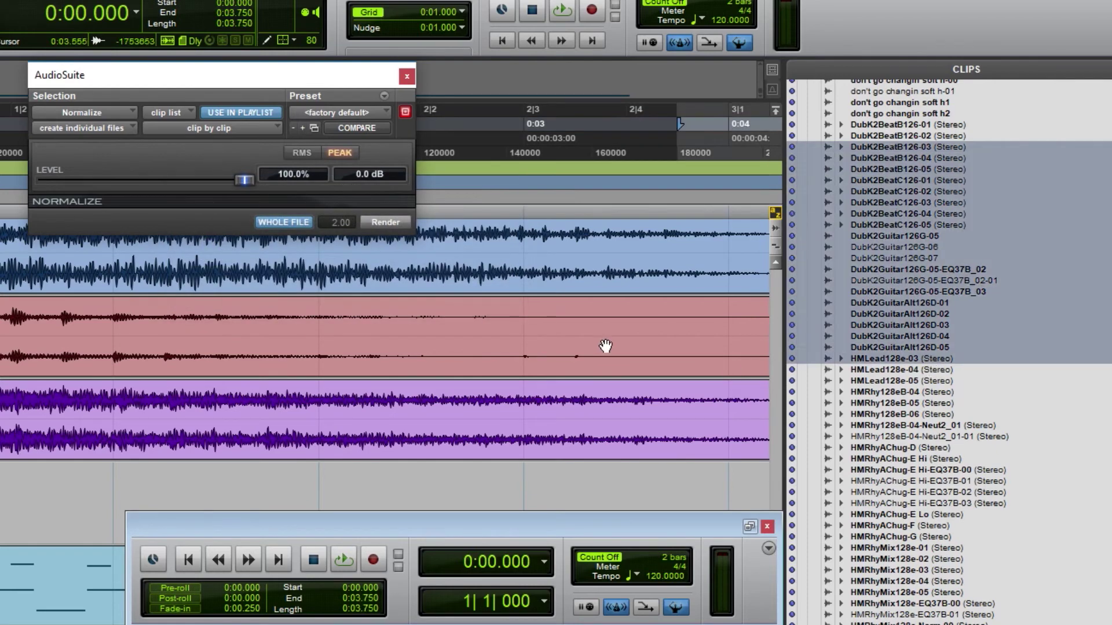
click(380, 221)
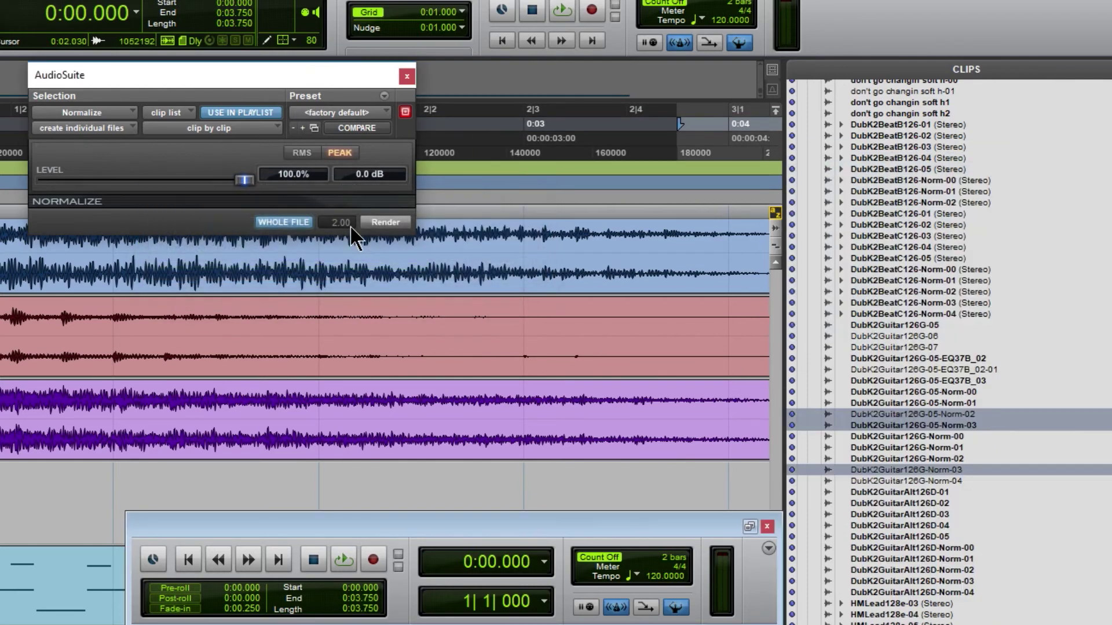
scroll(904, 335, down, 10)
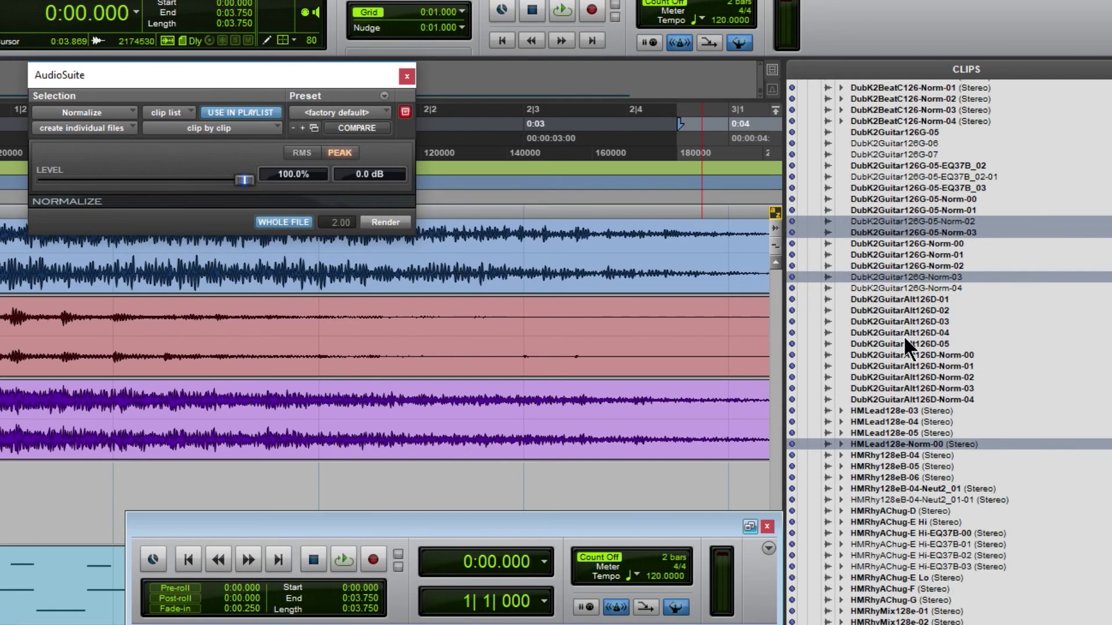
scroll(903, 336, up, 5)
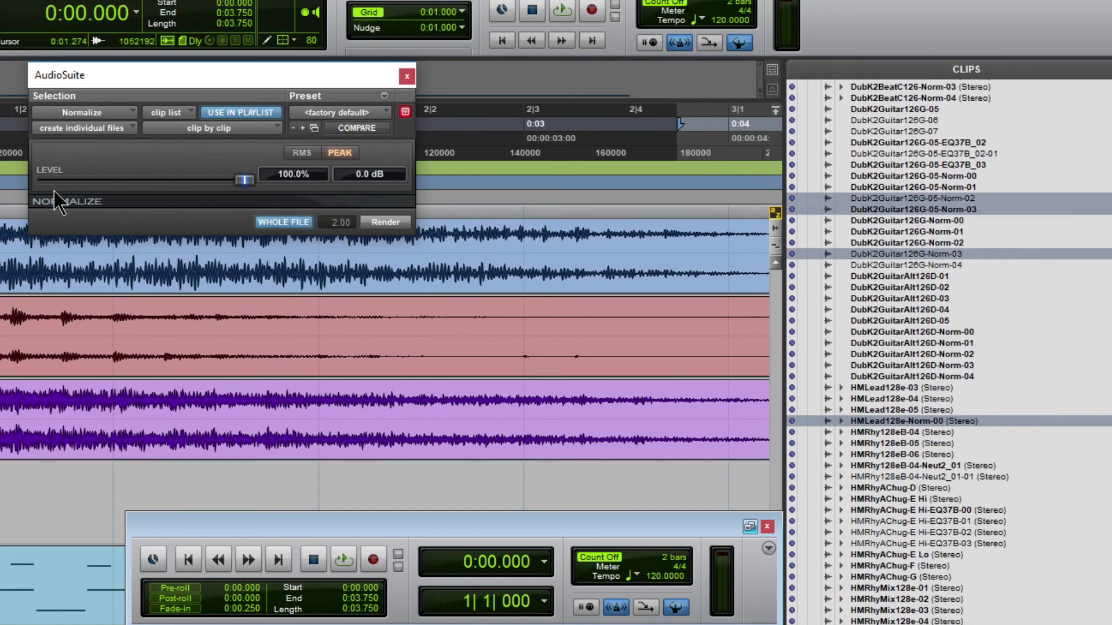
Turn off USE IN PLAYLIST and keep the selection reference on clip list.
click(227, 114)
click(184, 113)
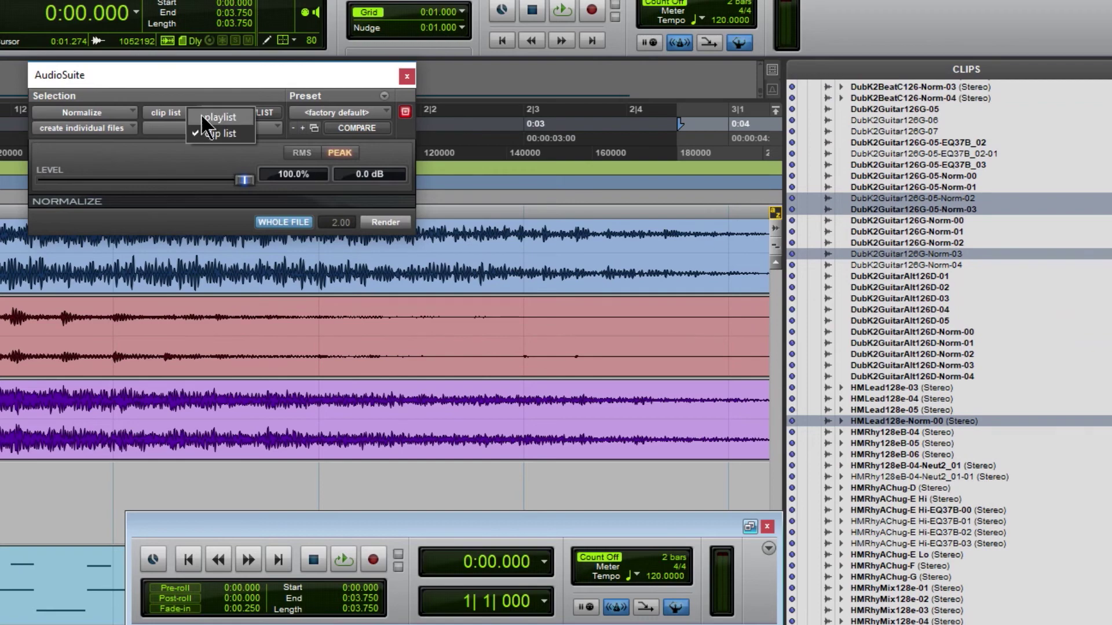
click(200, 113)
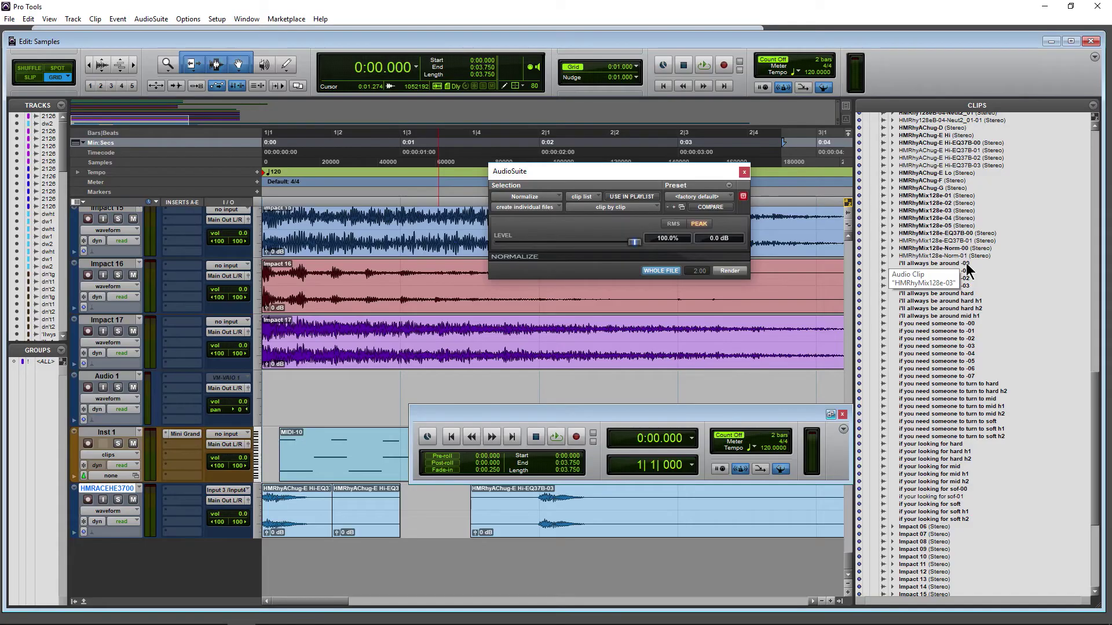
Select the clips from 'if you need someone to -07' through 'turn to soft h1'.
scroll(967, 269, down, 5)
click(955, 235)
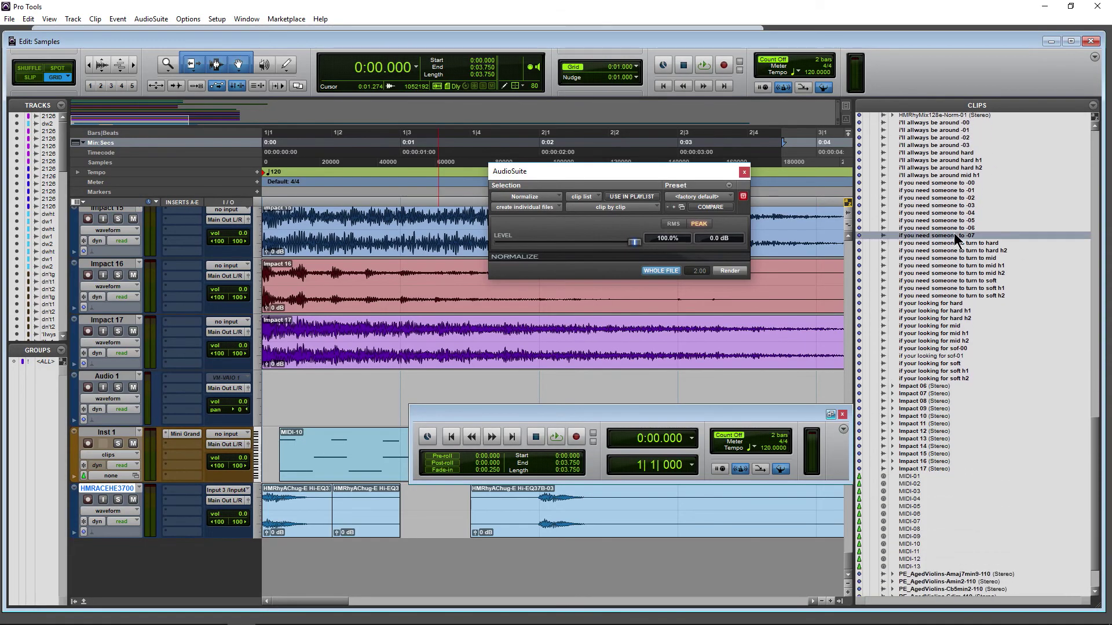
shift+click(937, 287)
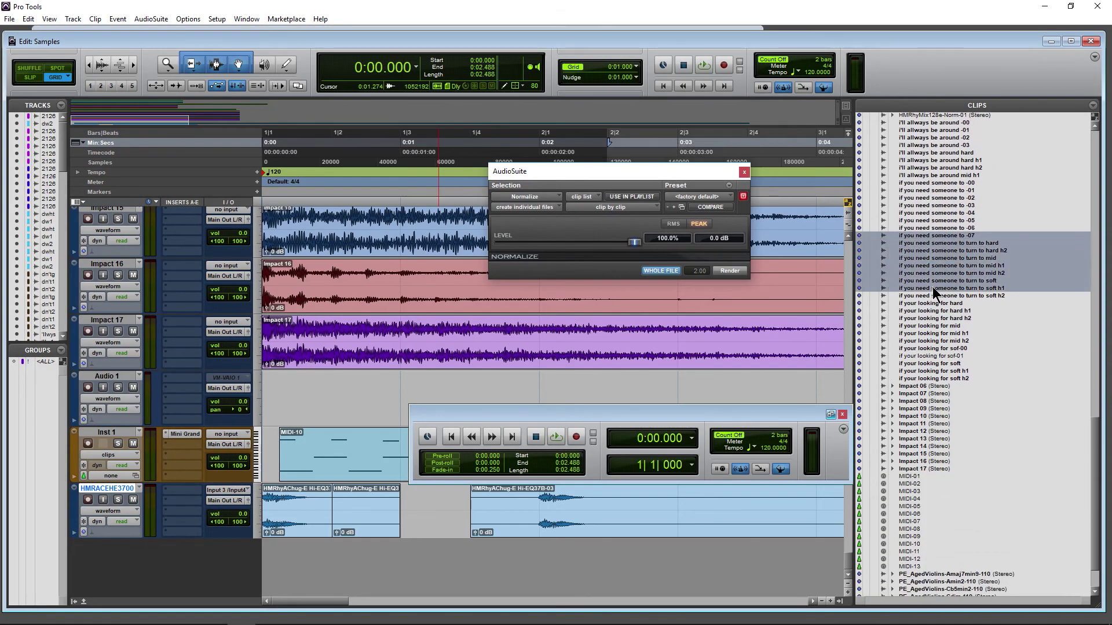